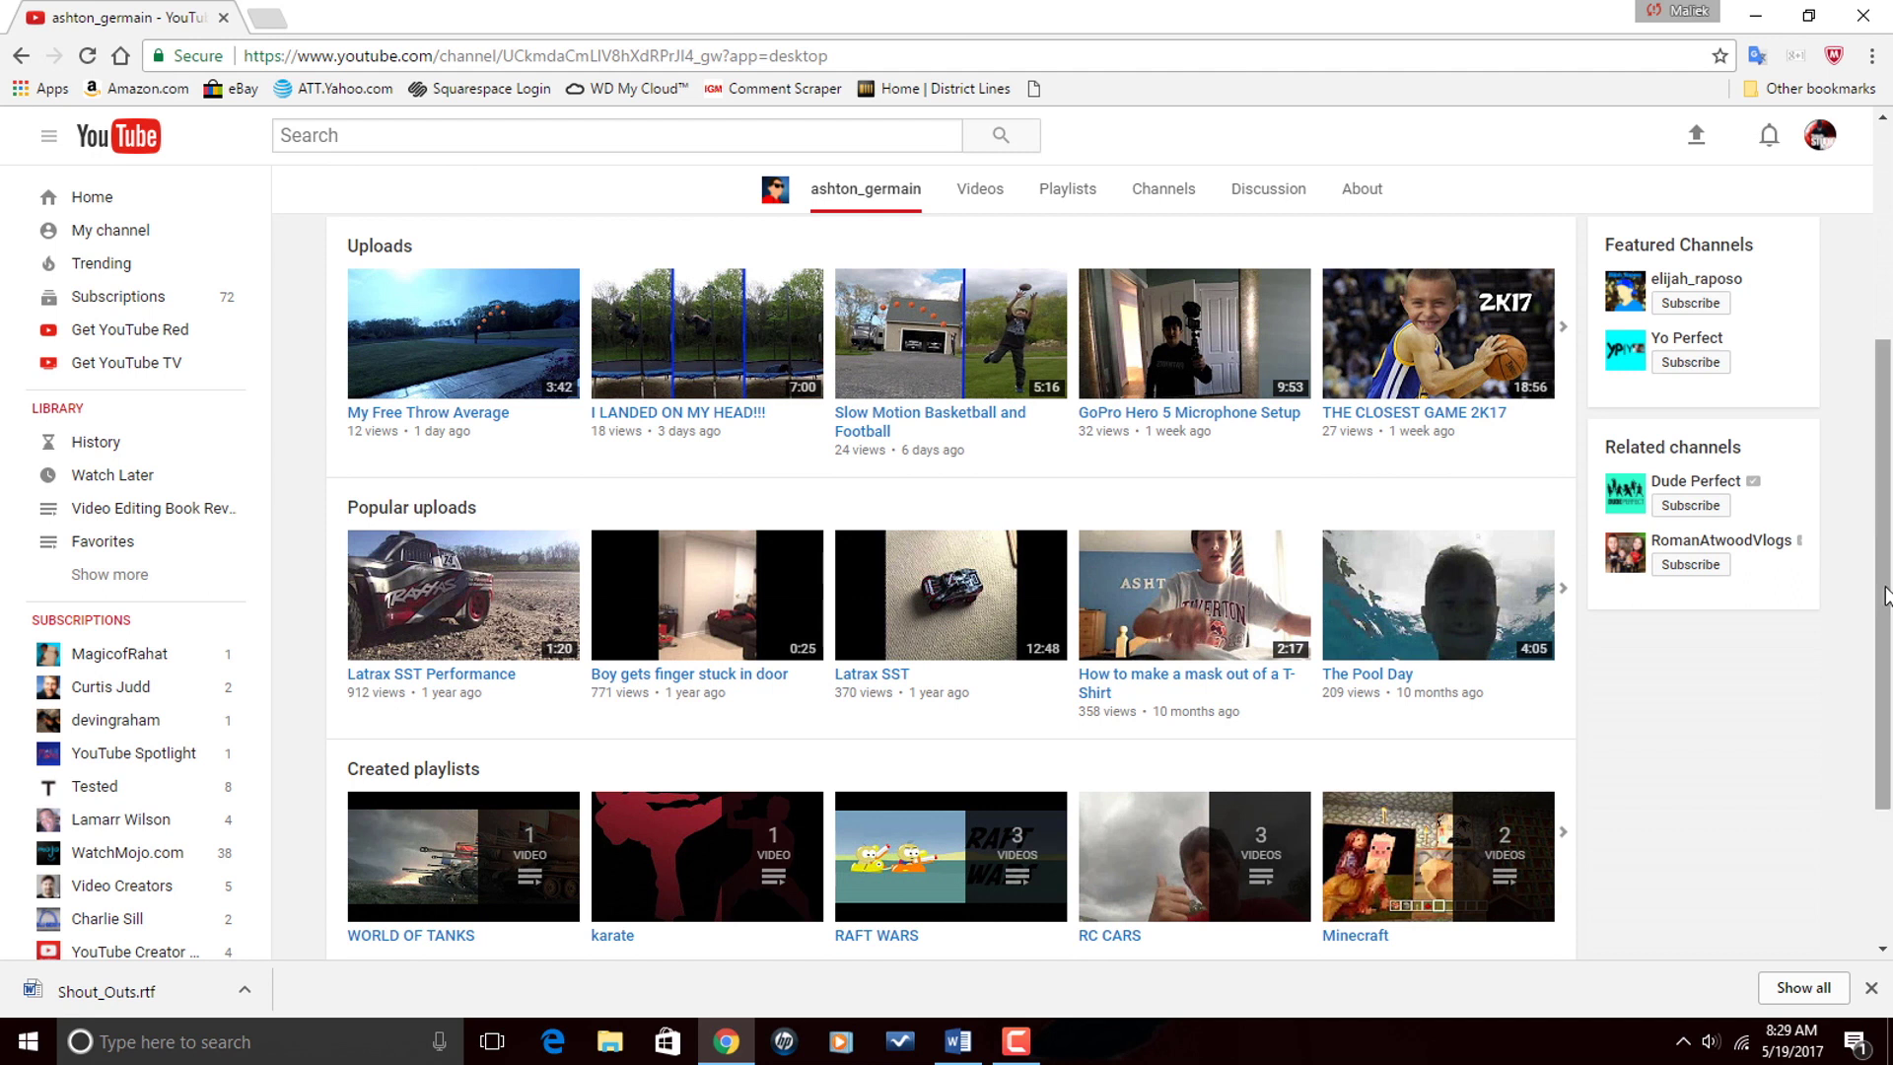
Step: Leave the Edit room's media library and go to the Create Disc page
{"action": "scroll", "coordinate": [1883, 596], "scroll_direction": "up", "scroll_amount": 4}
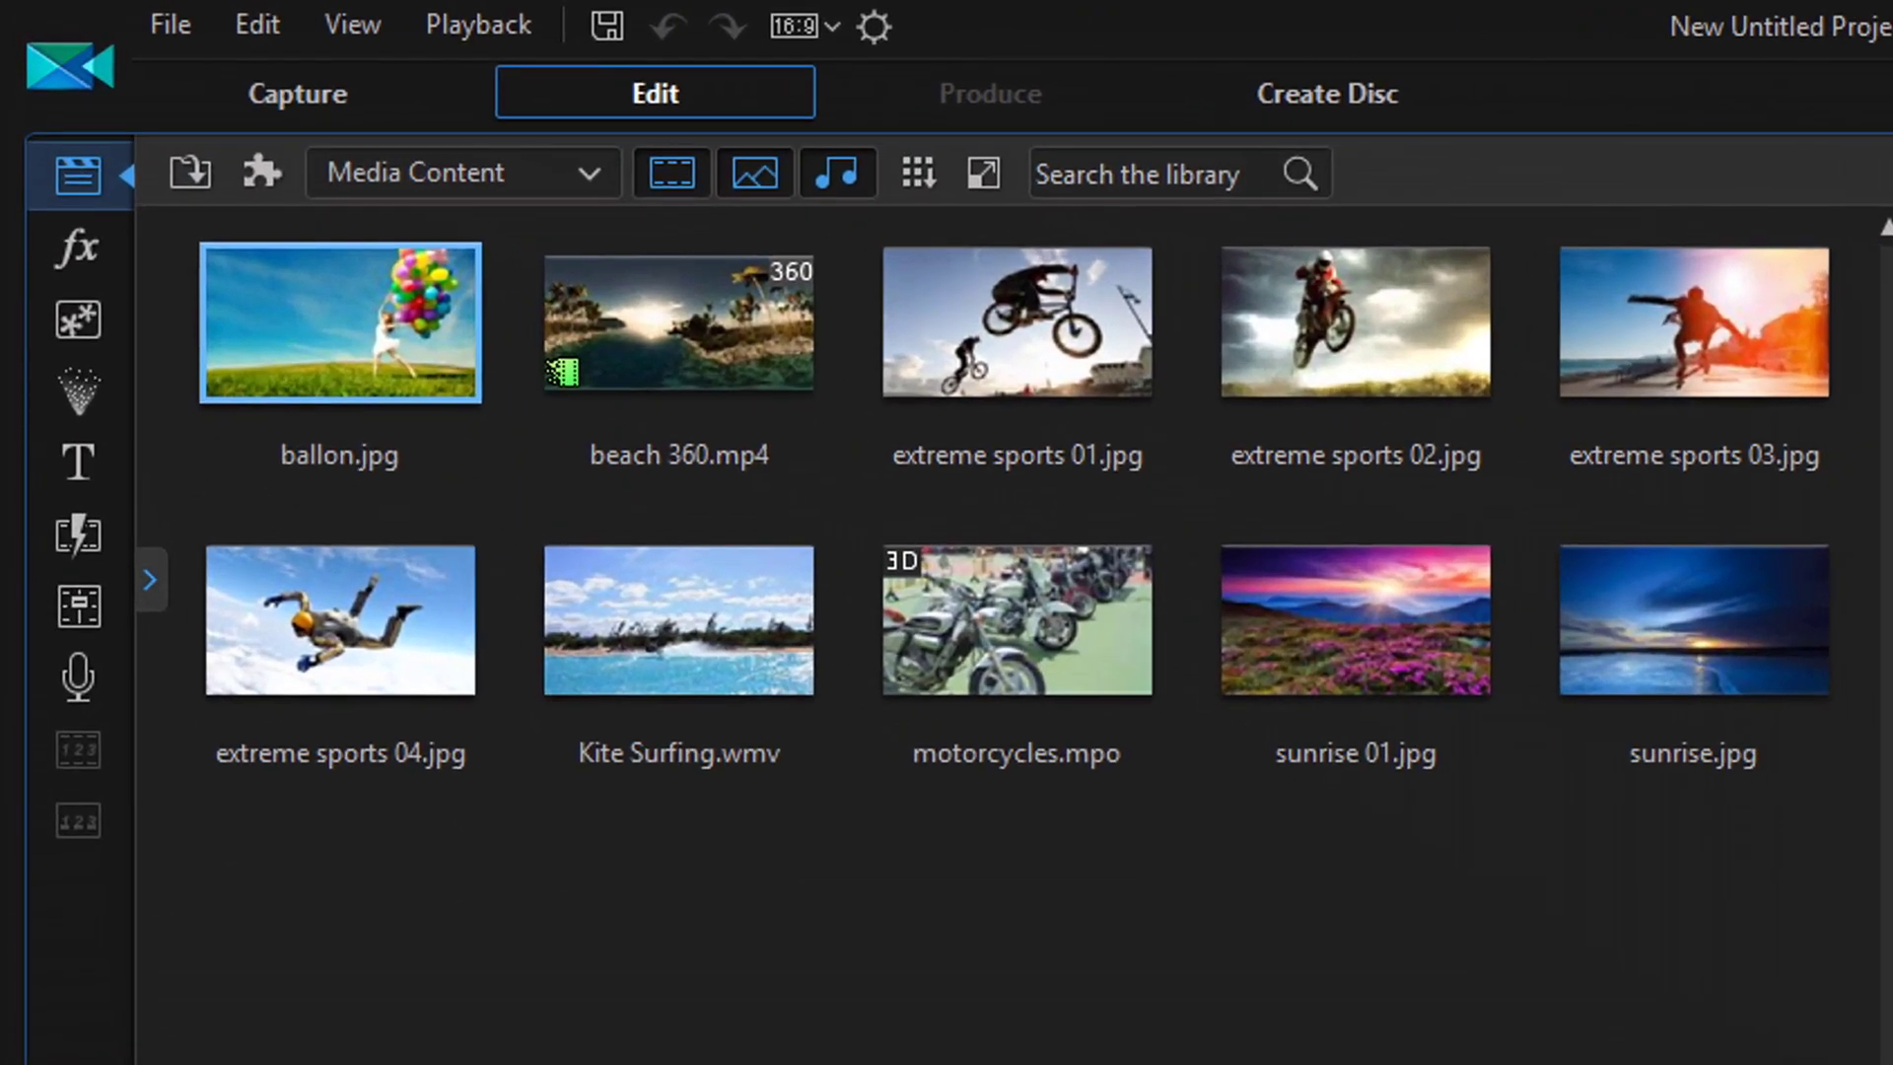
{"action": "left_click", "coordinate": [1307, 96]}
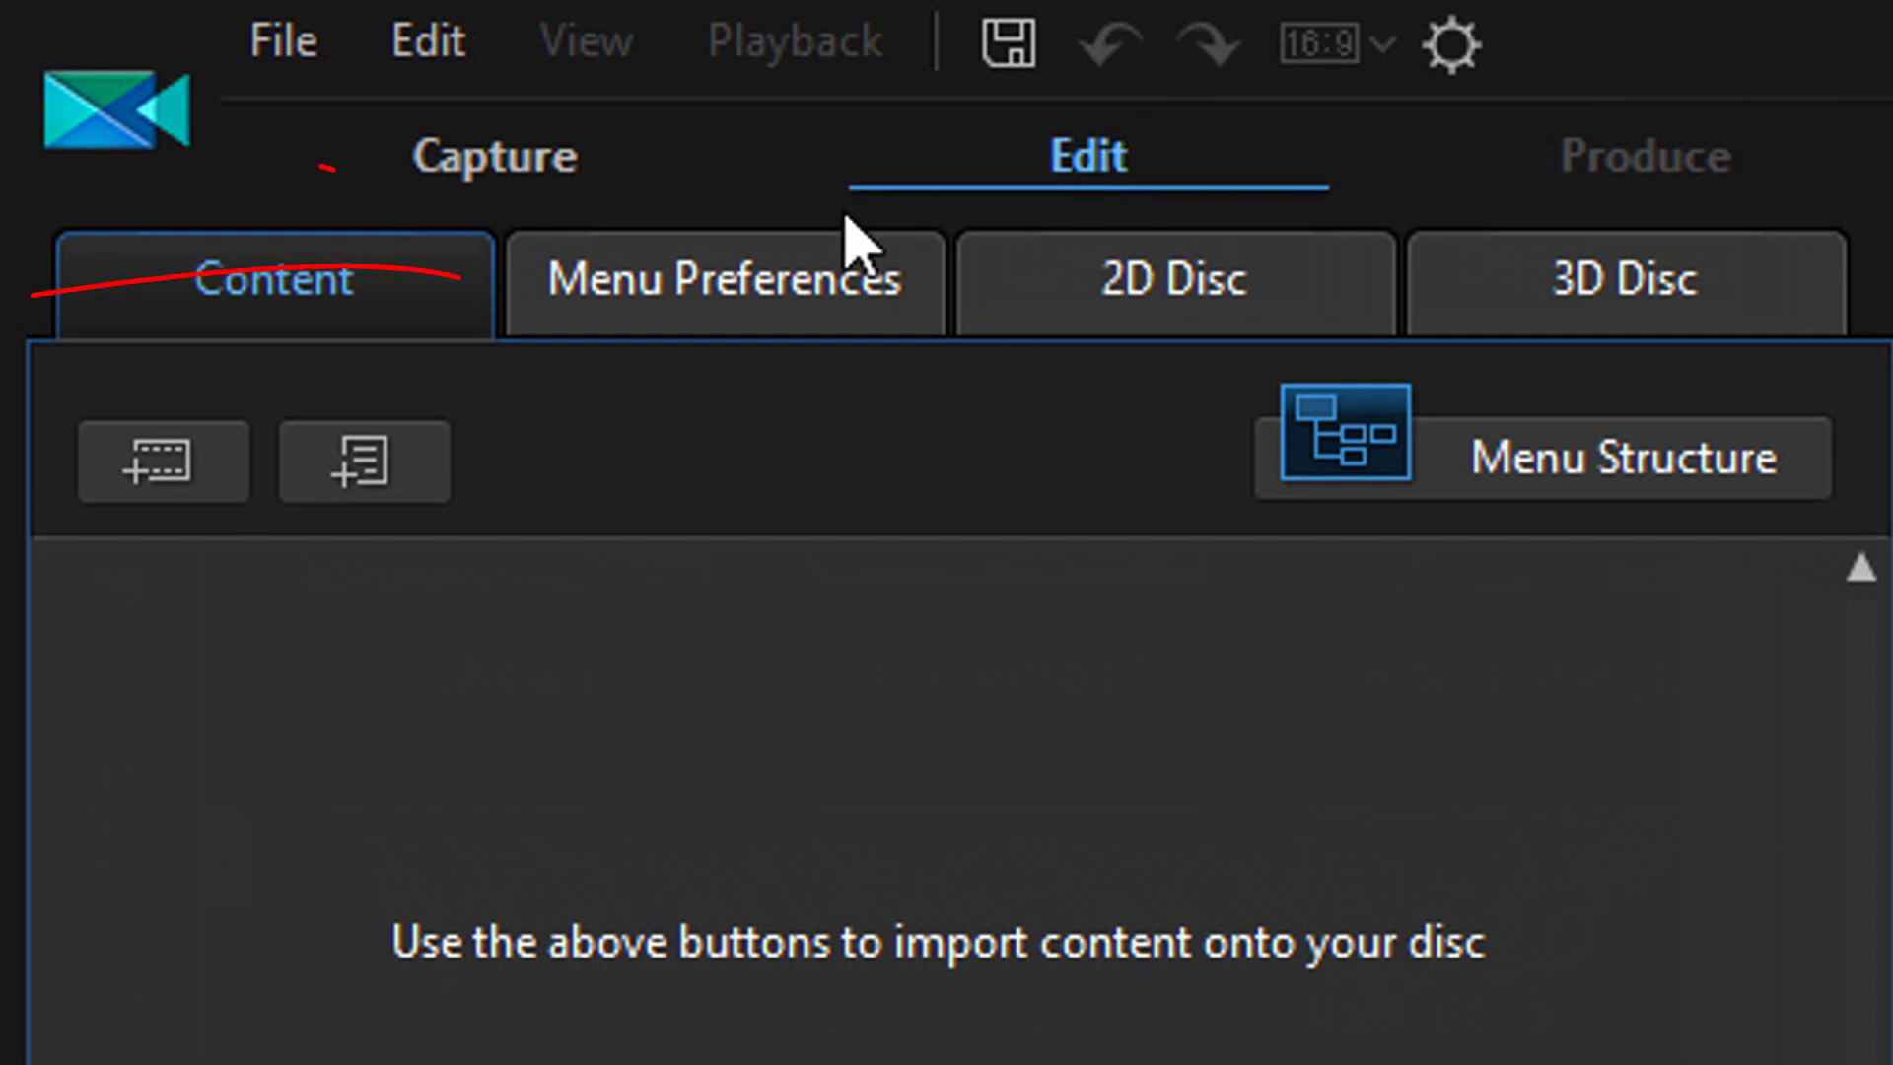
Step: Show the Menu Preferences list of disc menu templates
{"action": "left_click", "coordinate": [708, 296]}
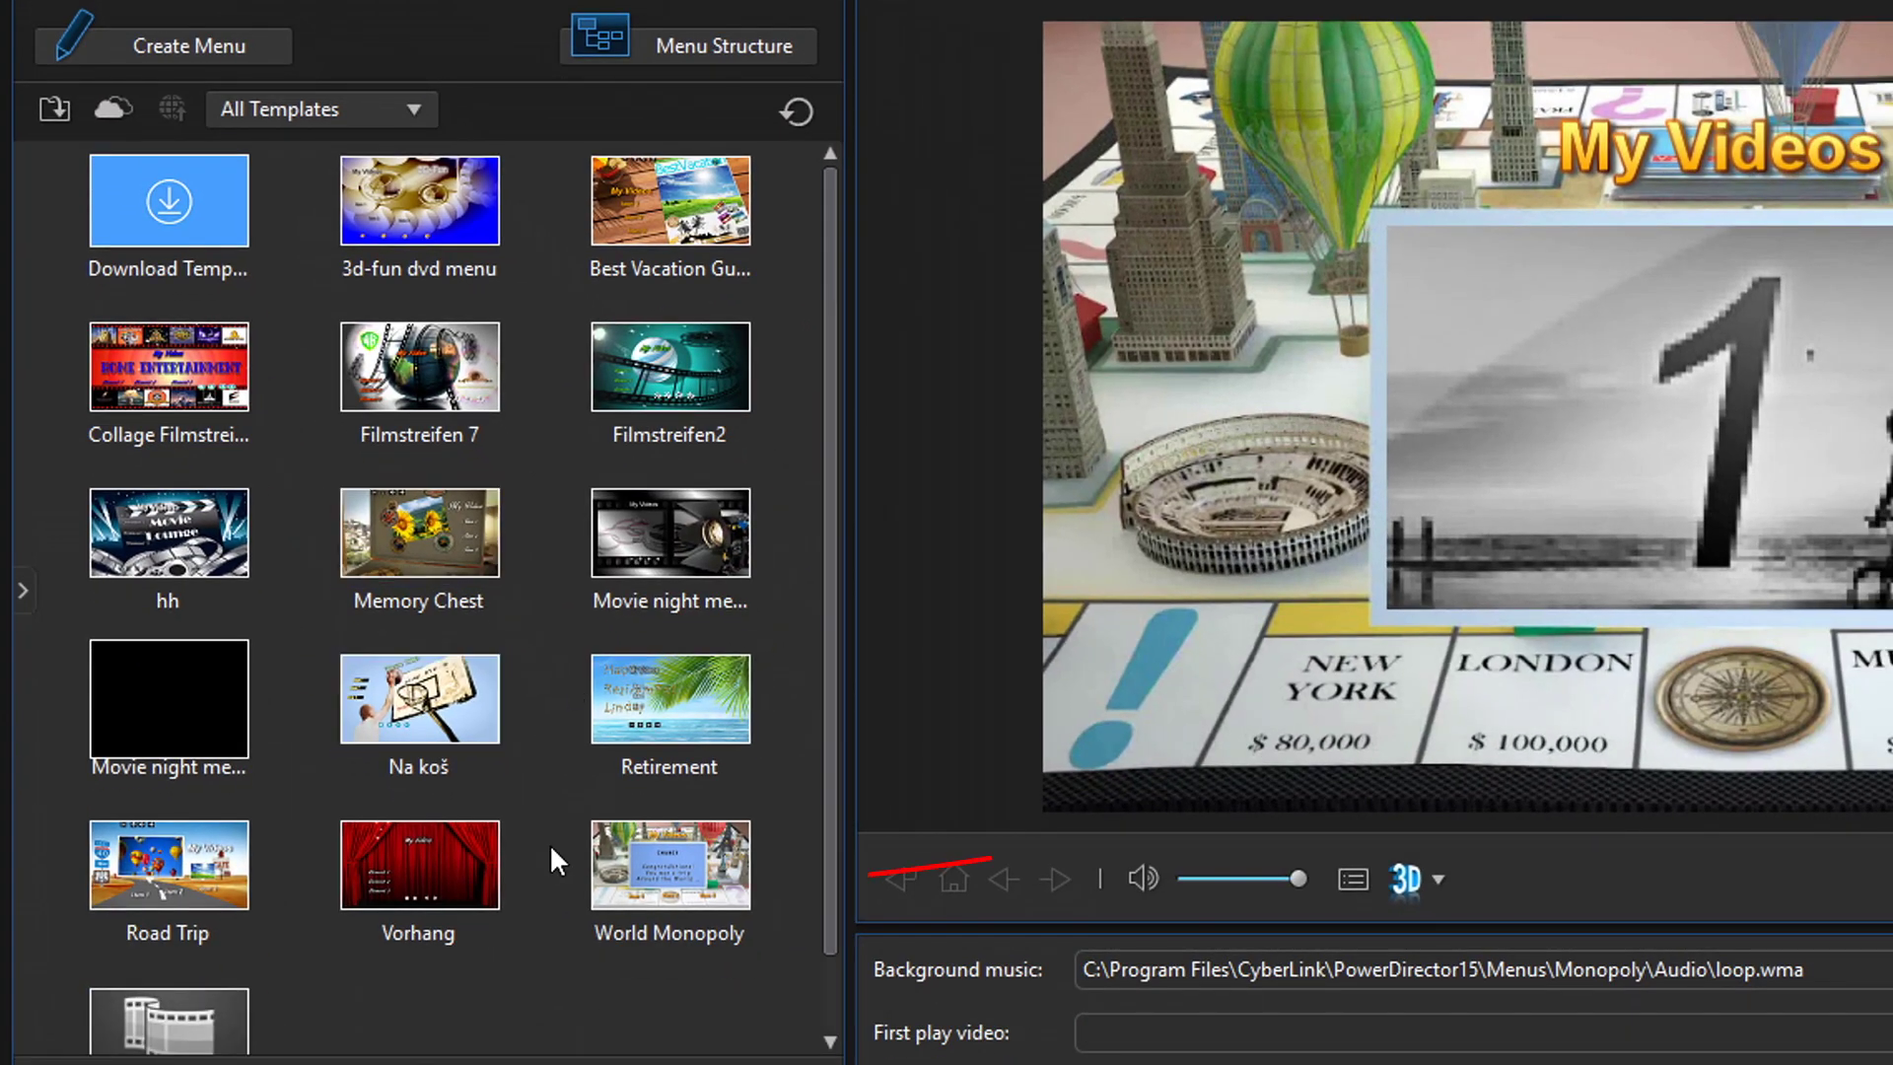
Step: Select the red-curtain Vorhang menu template to show its page options
{"action": "left_click", "coordinate": [428, 876]}
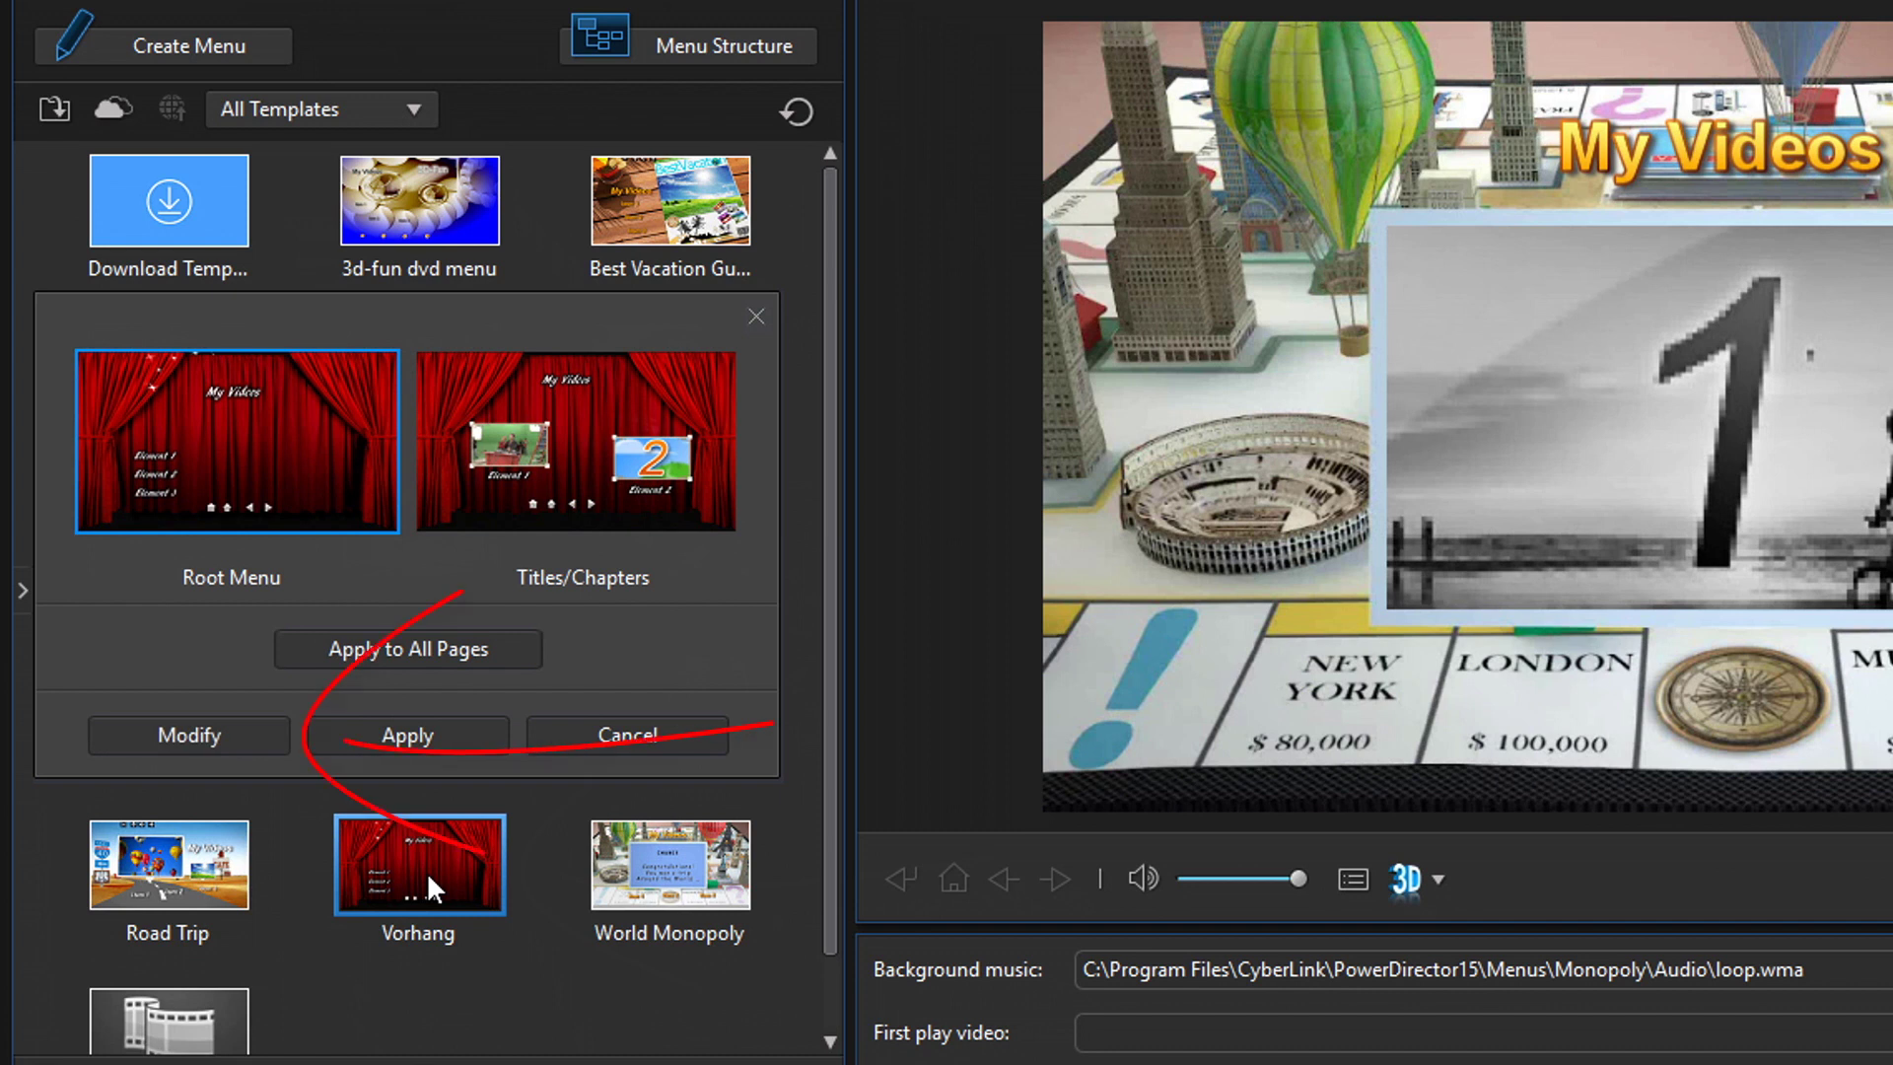
Step: Open the Vorhang template in Menu Designer for customizing
{"action": "left_click", "coordinate": [188, 734]}
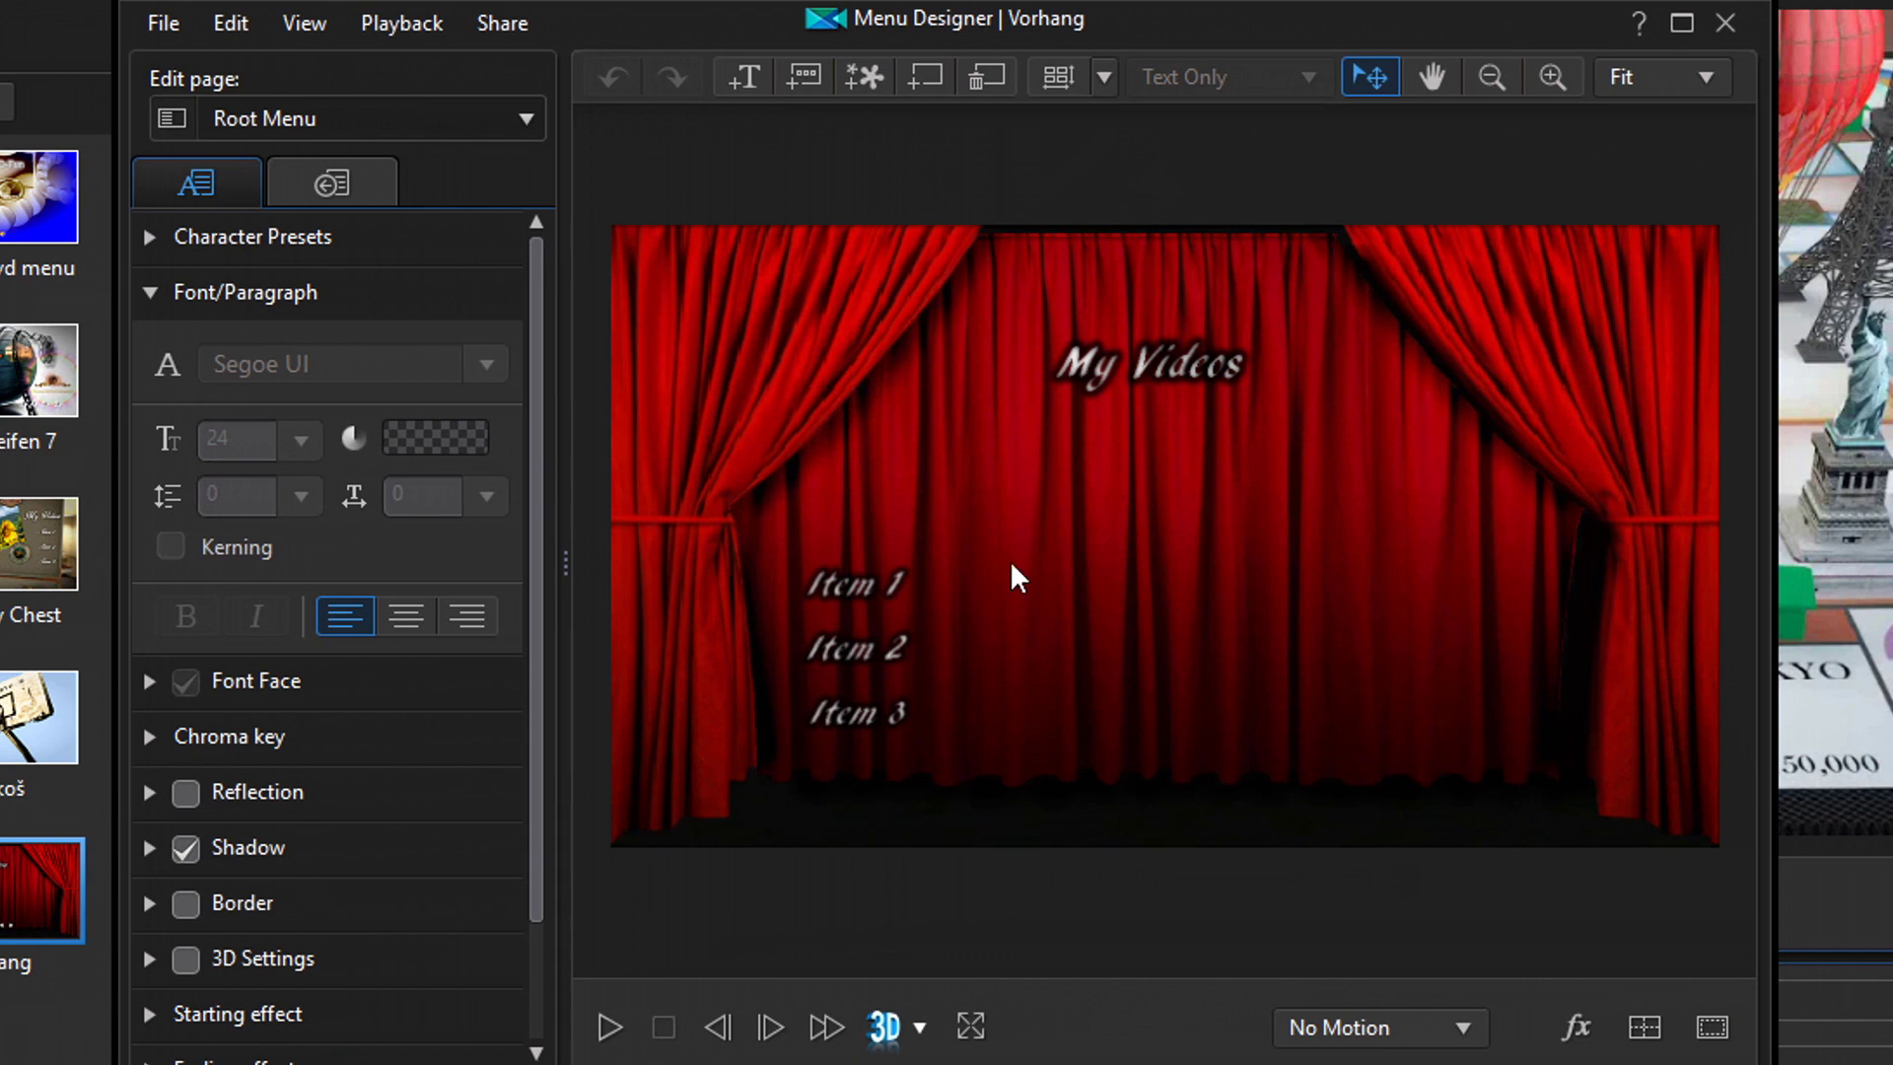
Step: Switch Menu Designer to editing the Titles/Chapters Menu page
{"action": "left_click", "coordinate": [528, 117]}
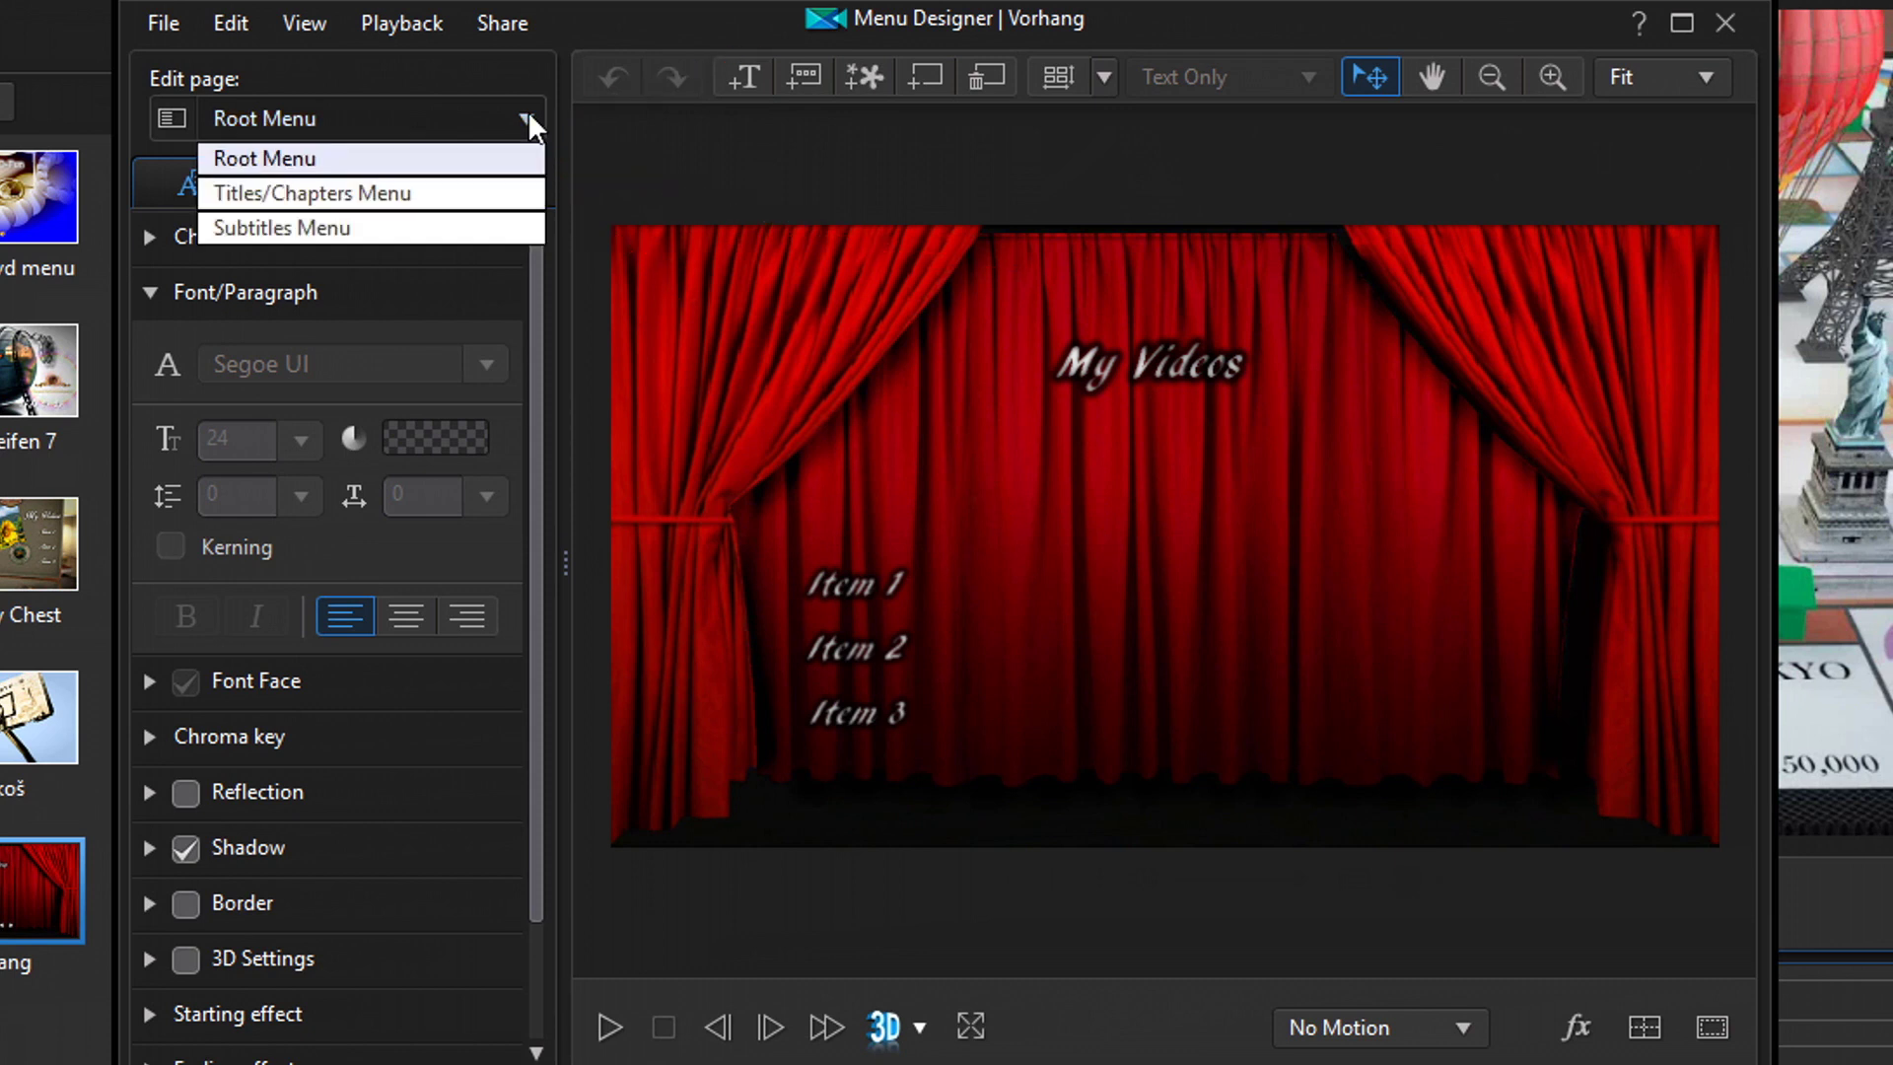
{"action": "left_click", "coordinate": [460, 197]}
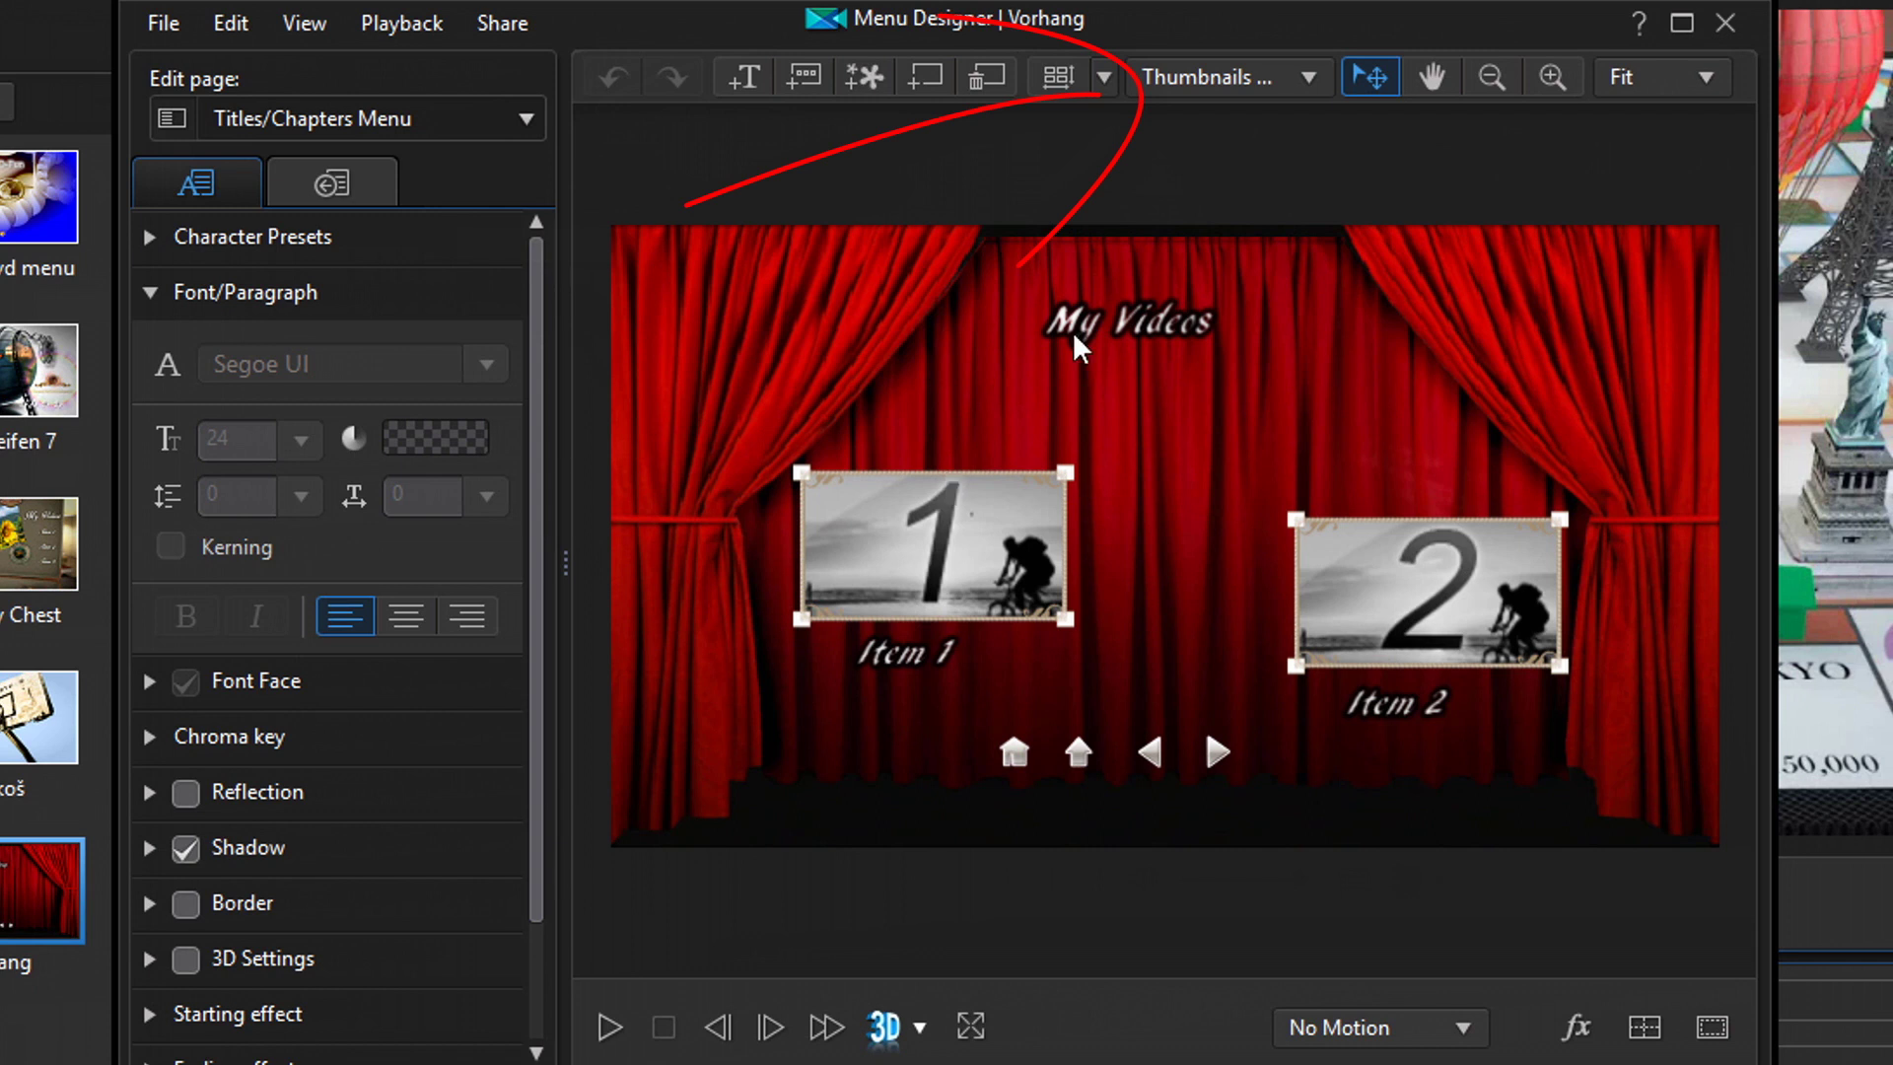
{"action": "left_click", "coordinate": [1317, 74]}
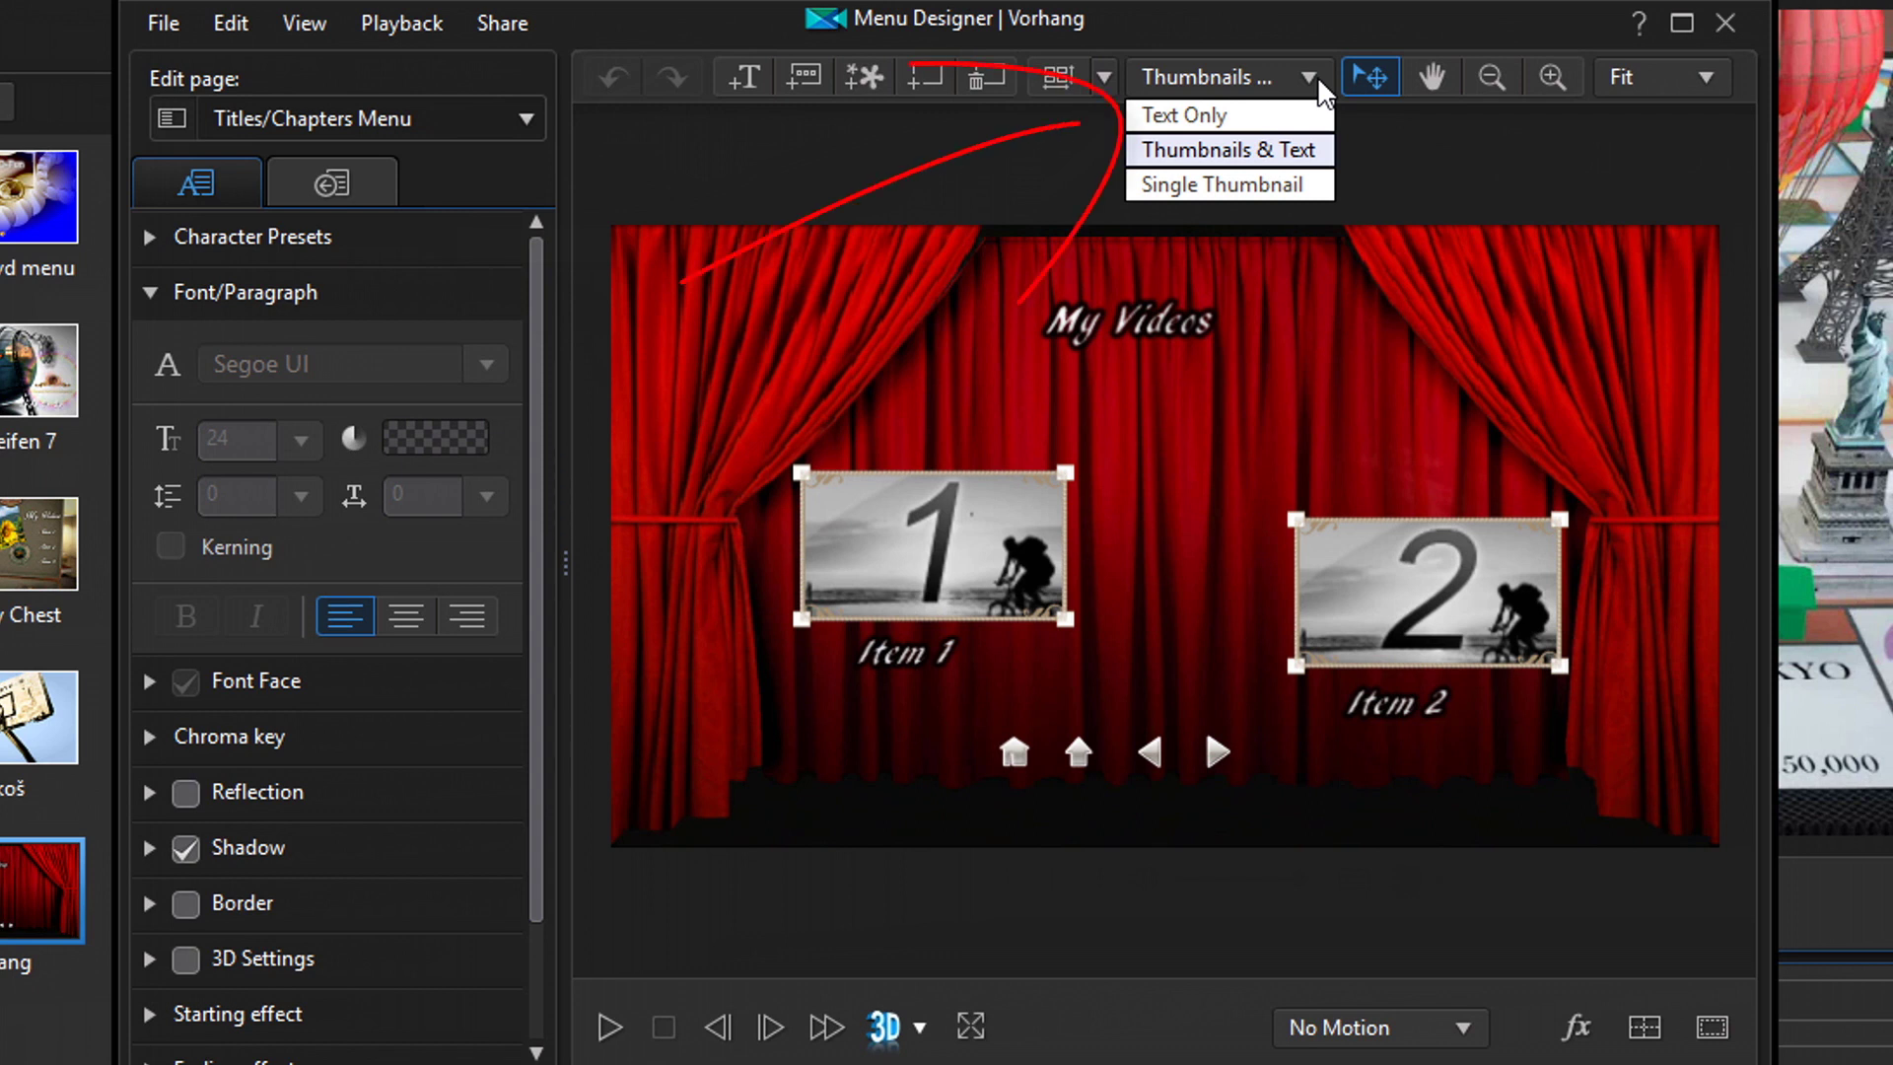
Step: Set the Titles/Chapters menu button layout to Text Only
{"action": "left_click", "coordinate": [1238, 120]}
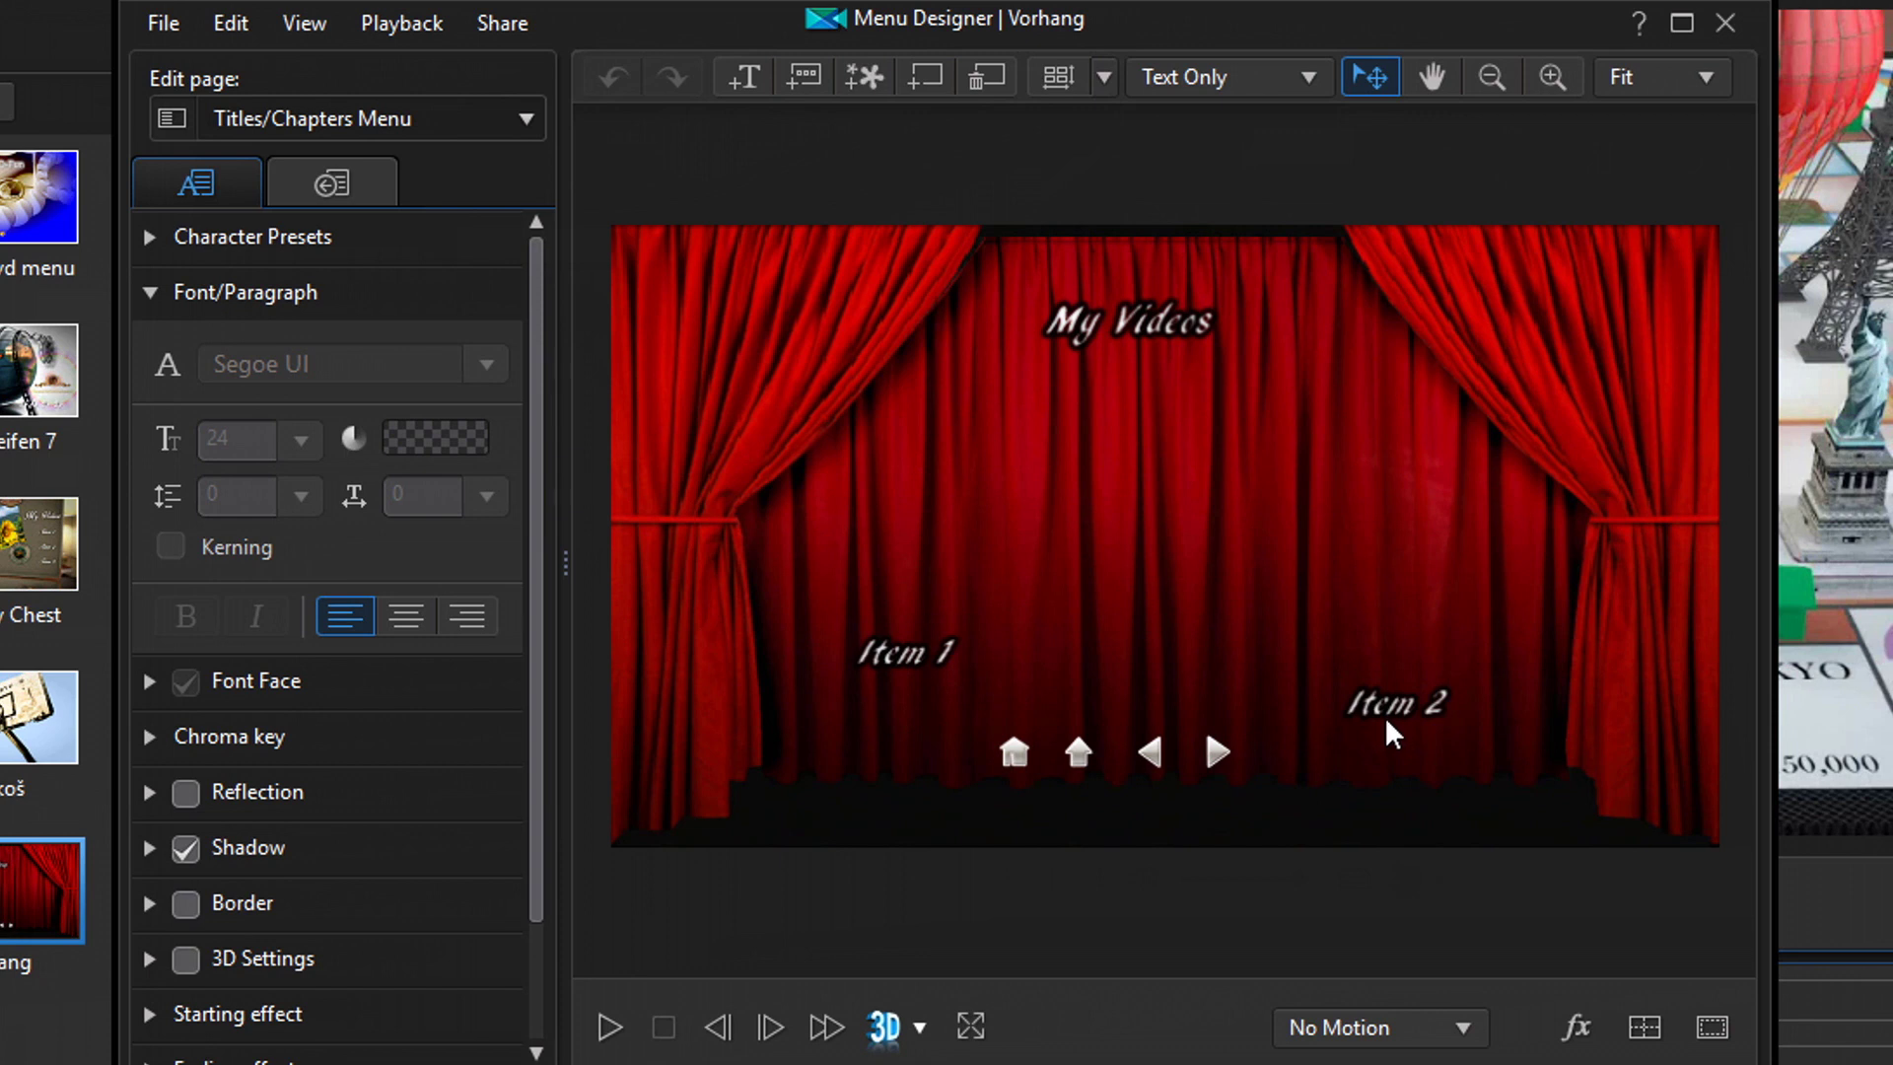
Step: Line up Item 1, Item 2 and a new Item 3 in the curtain's top row
{"action": "left_click", "coordinate": [948, 656]}
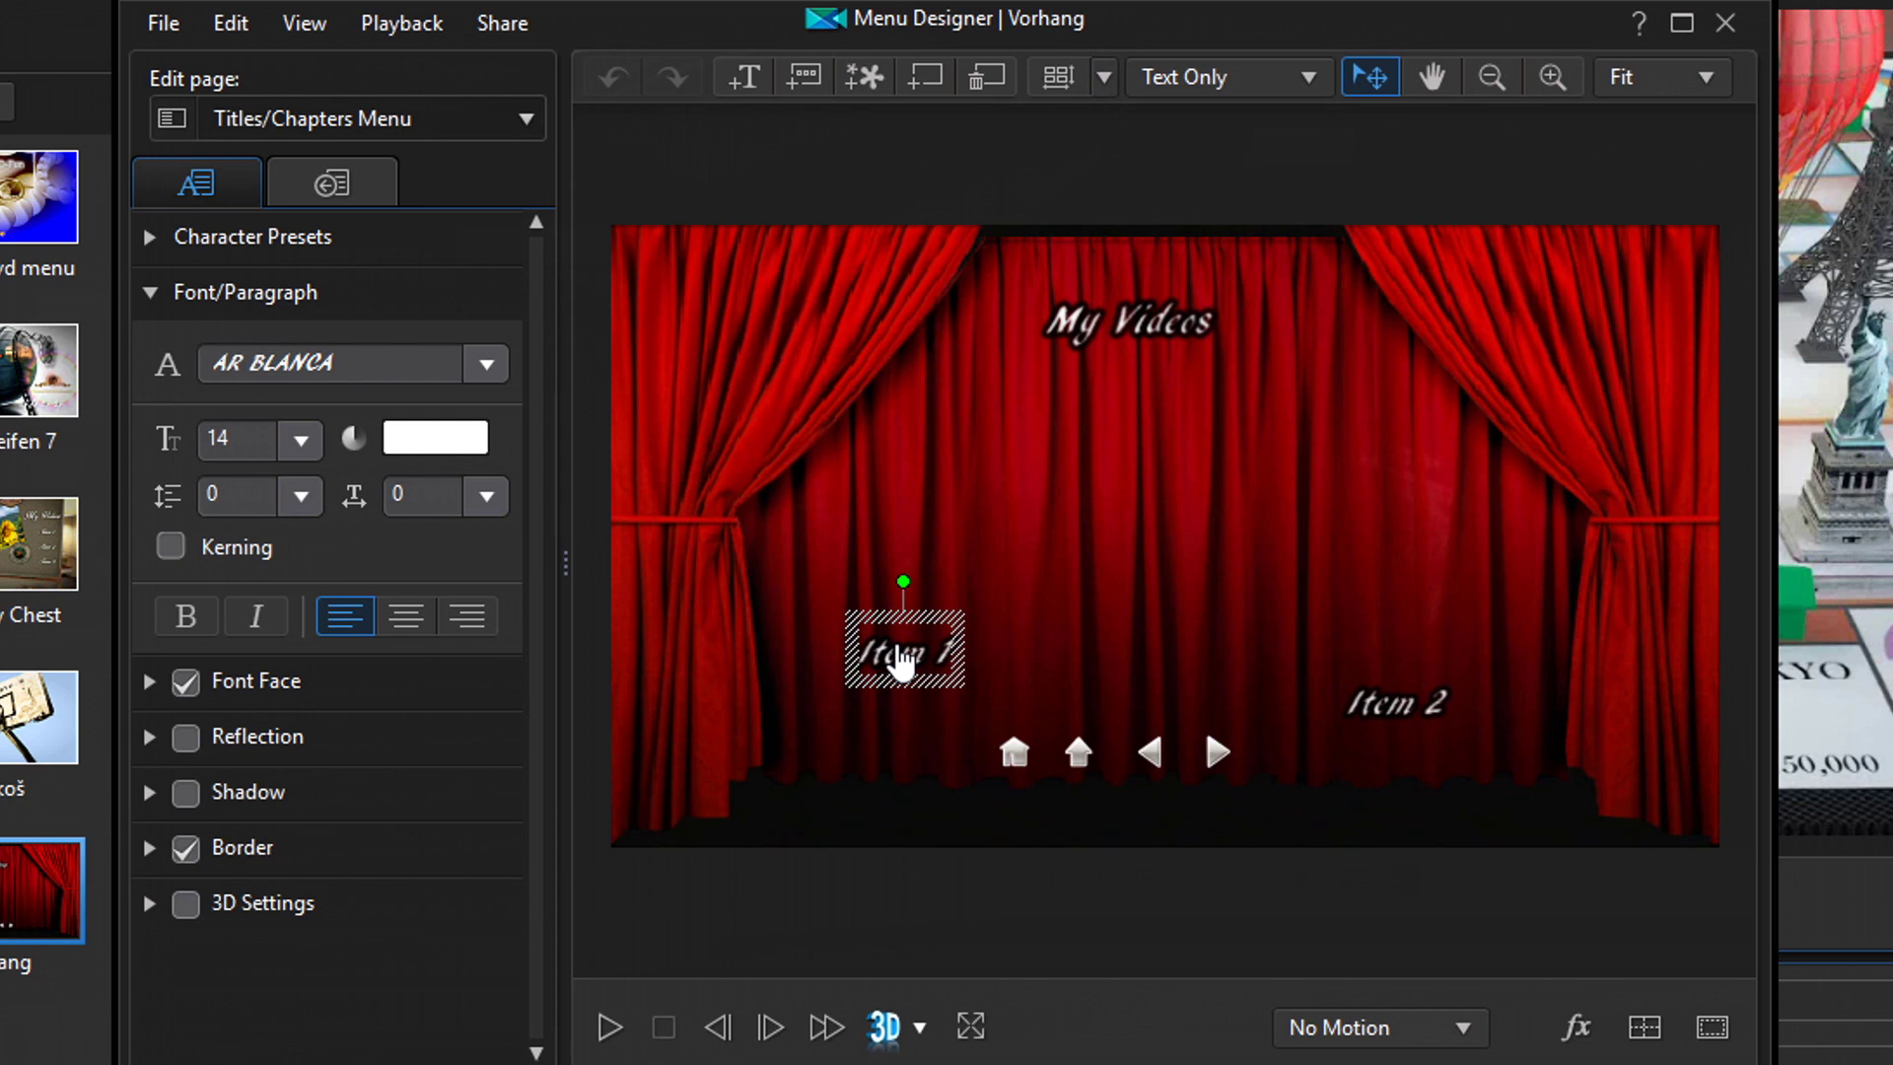
{"action": "left_click_drag", "start_coordinate": [900, 665], "coordinate": [884, 483]}
{"action": "left_click", "coordinate": [1410, 712]}
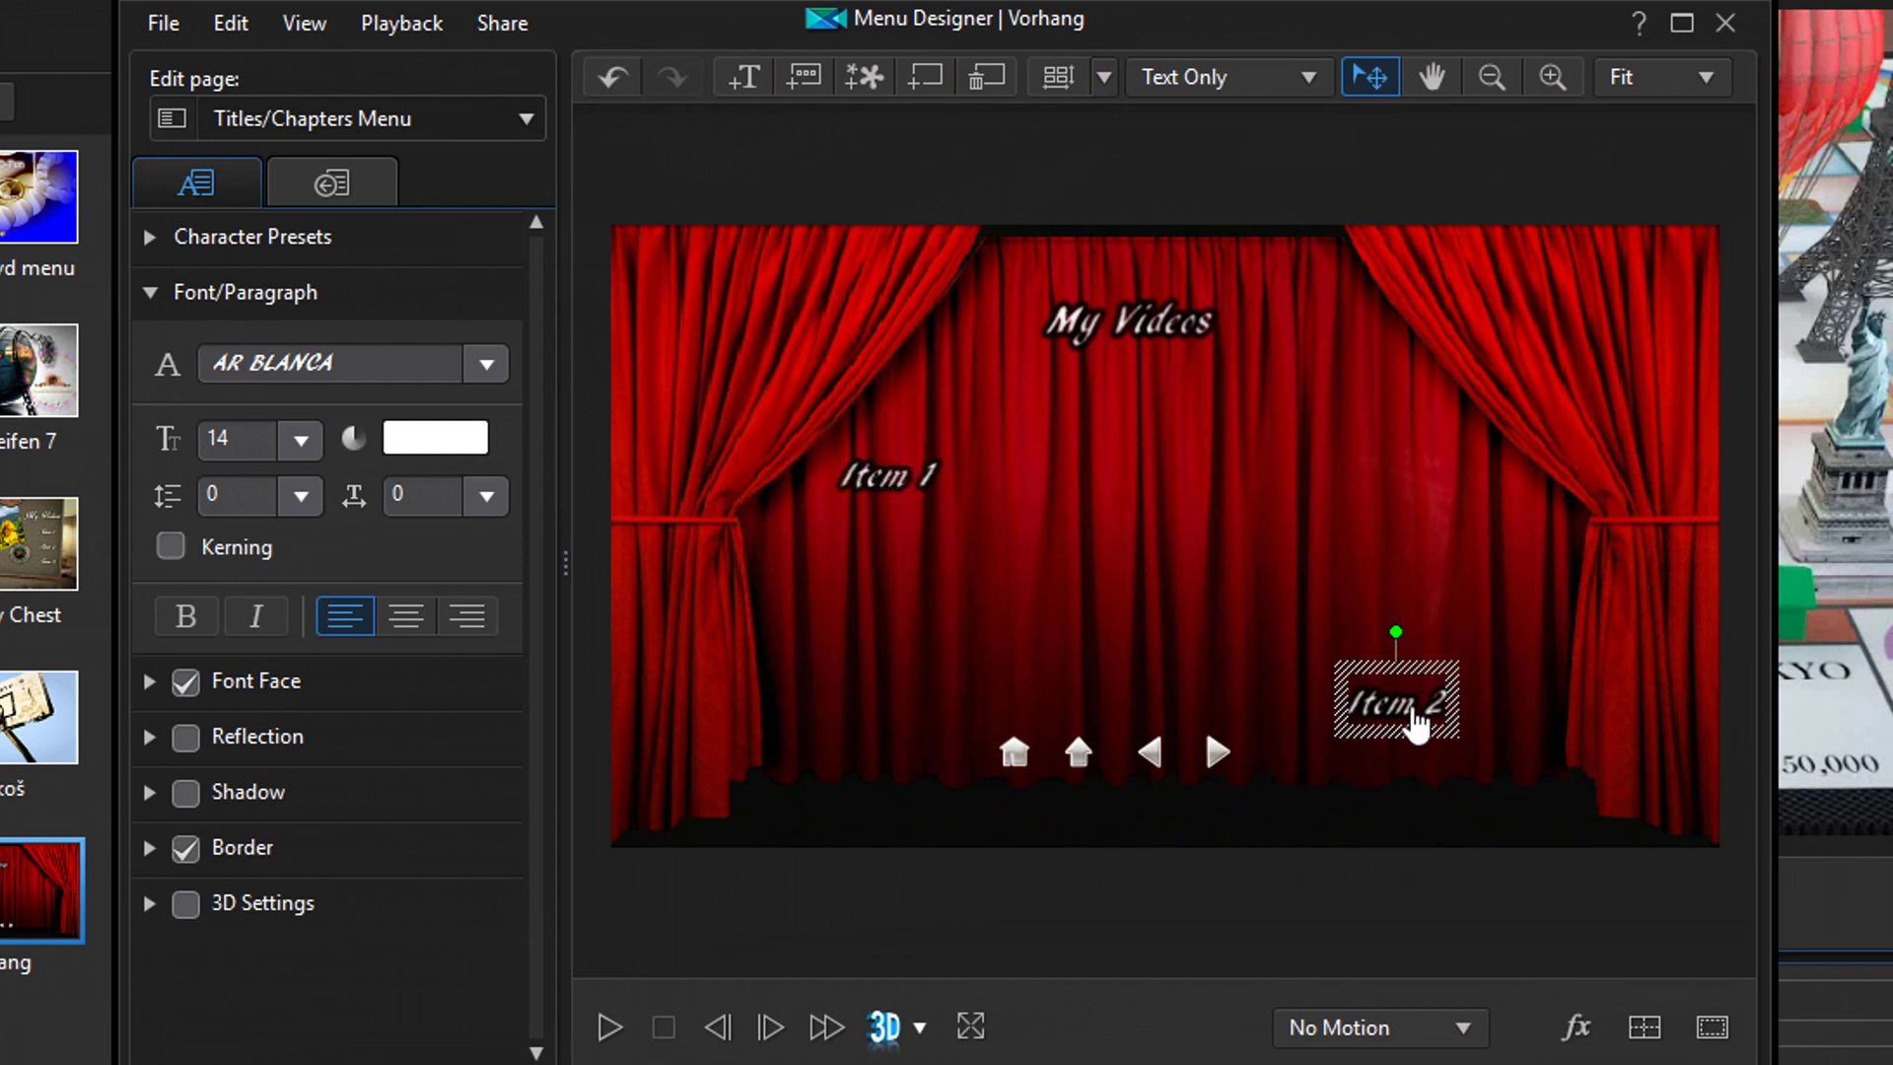
{"action": "left_click_drag", "start_coordinate": [1272, 621], "coordinate": [1145, 509]}
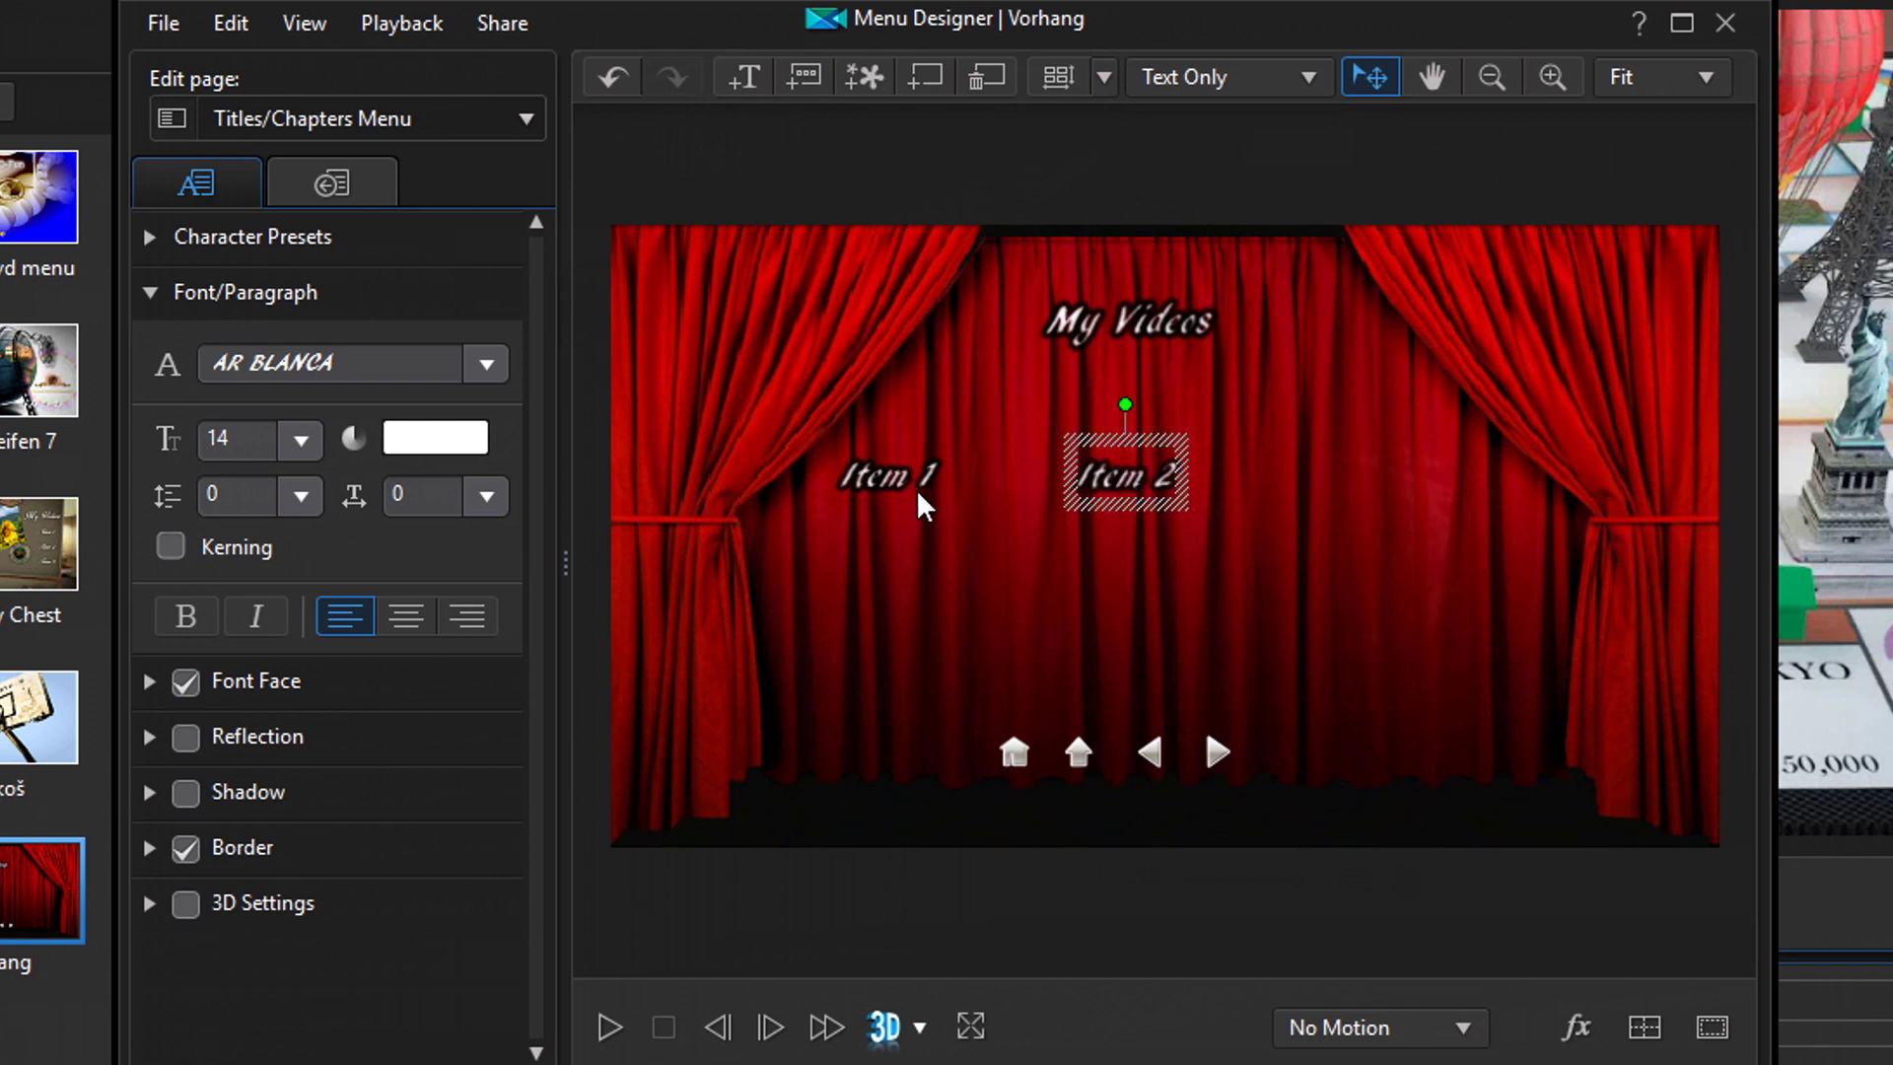
{"action": "left_click", "coordinate": [810, 74]}
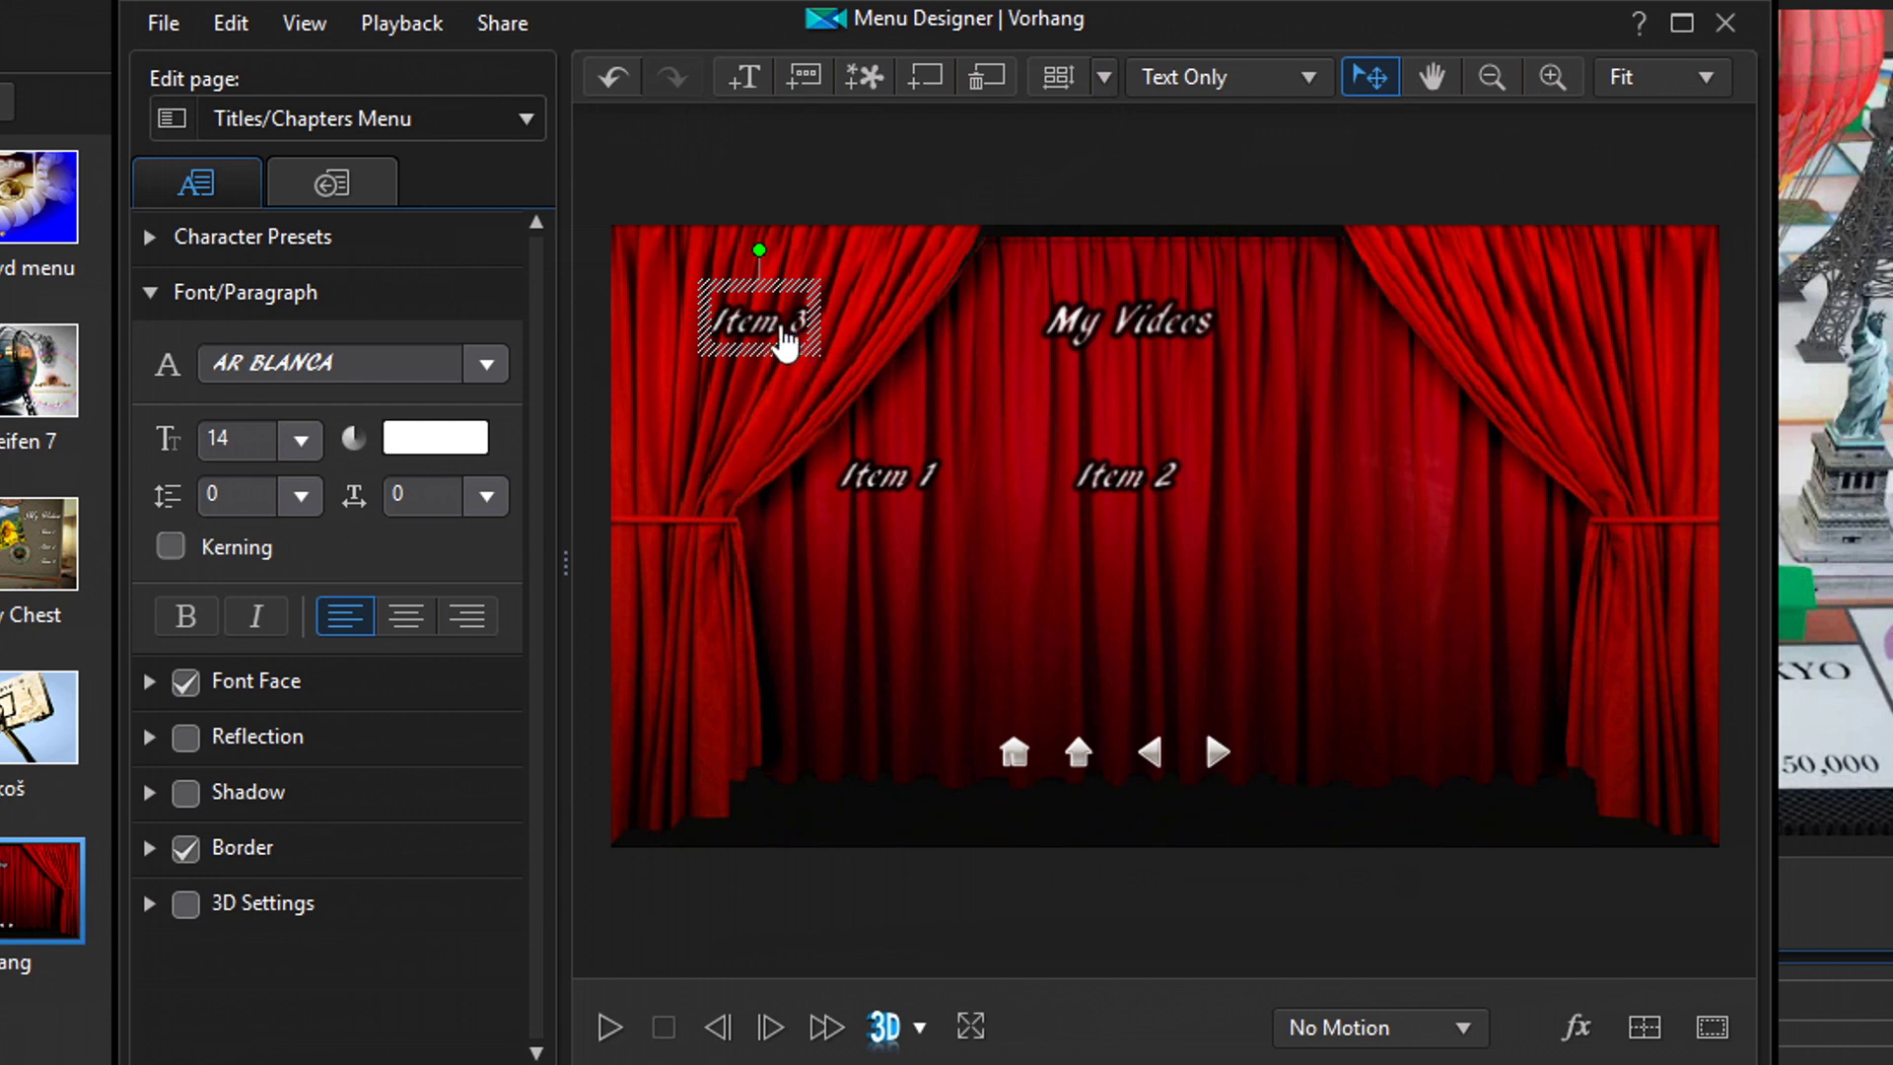
{"action": "left_click_drag", "start_coordinate": [779, 313], "coordinate": [1410, 471]}
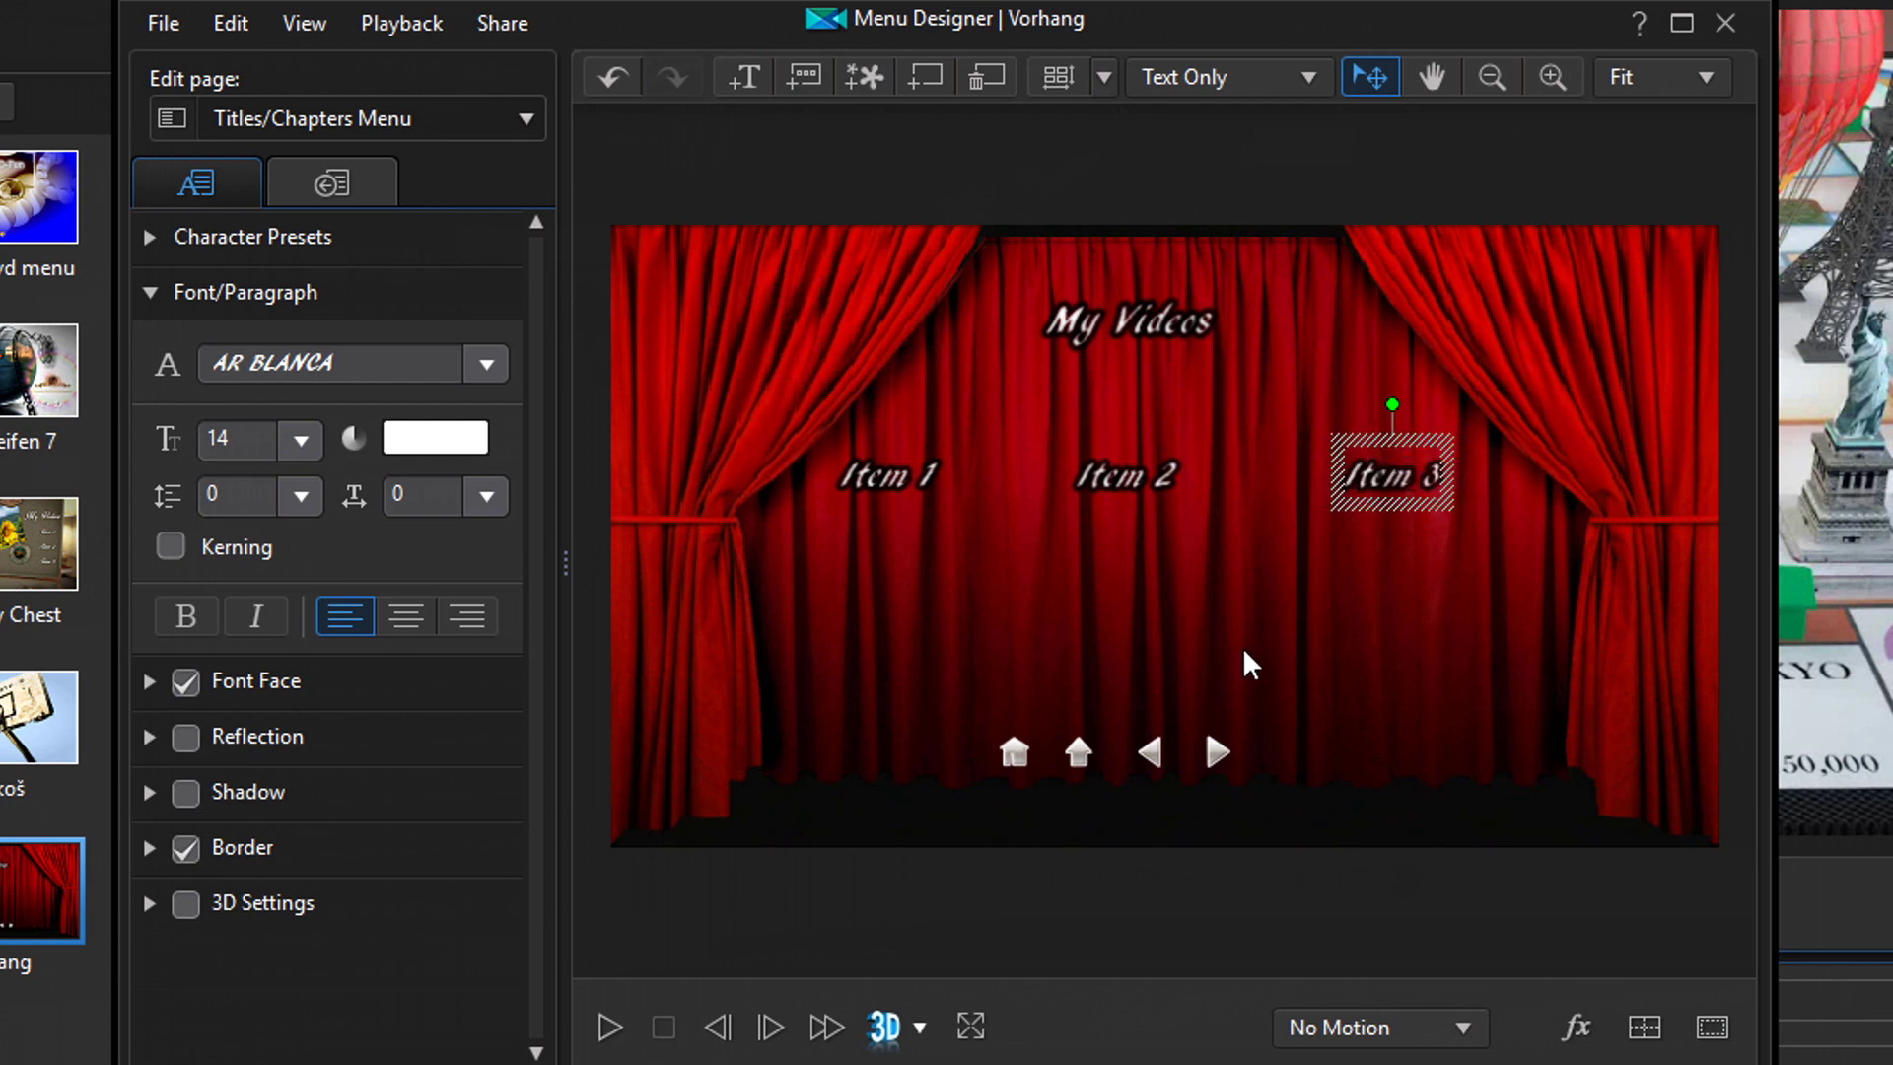
Step: Add Items 4, 5 and 6 as a second row beneath the first three
{"action": "left_click", "coordinate": [803, 77]}
{"action": "left_click_drag", "start_coordinate": [779, 311], "coordinate": [905, 615]}
{"action": "left_click", "coordinate": [803, 77]}
{"action": "left_click_drag", "start_coordinate": [781, 316], "coordinate": [1146, 614]}
{"action": "left_click", "coordinate": [803, 77]}
{"action": "left_click_drag", "start_coordinate": [747, 286], "coordinate": [1387, 618]}
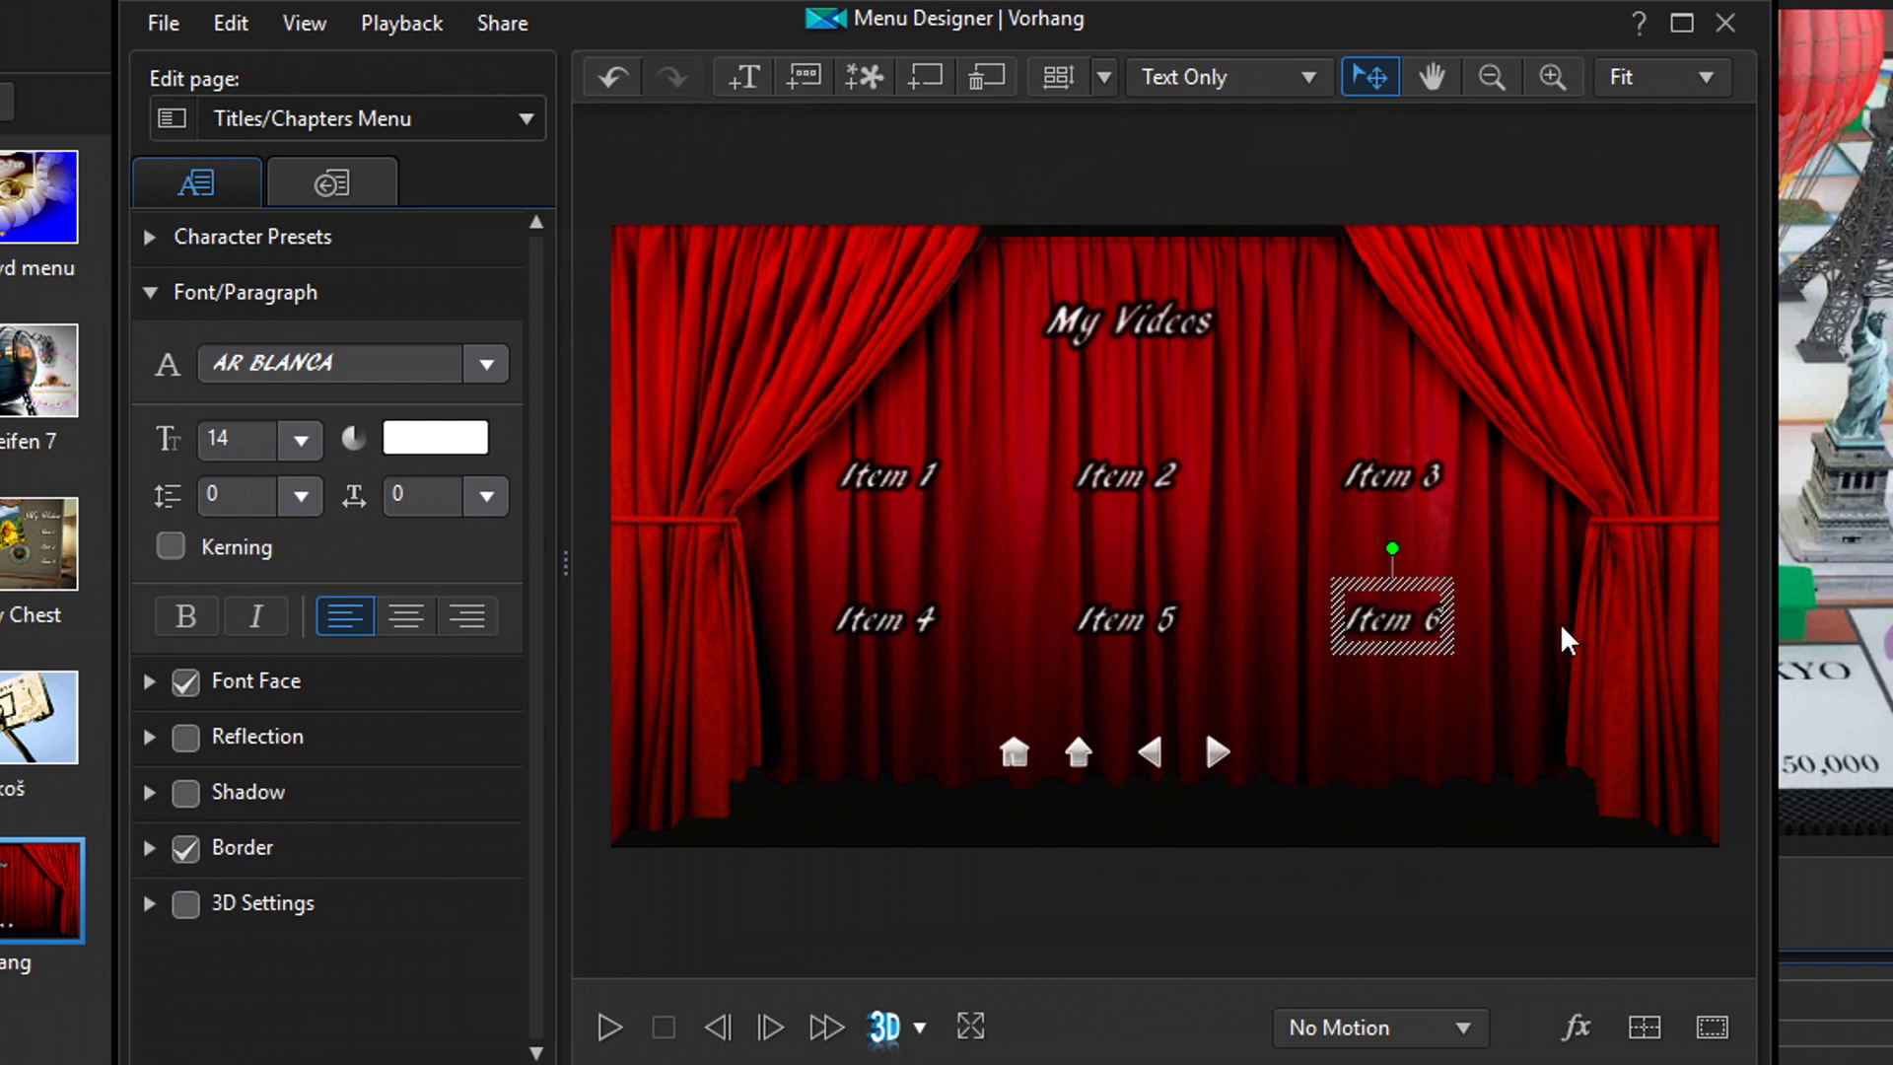
{"action": "left_click", "coordinate": [1560, 623]}
{"action": "left_click", "coordinate": [1695, 571]}
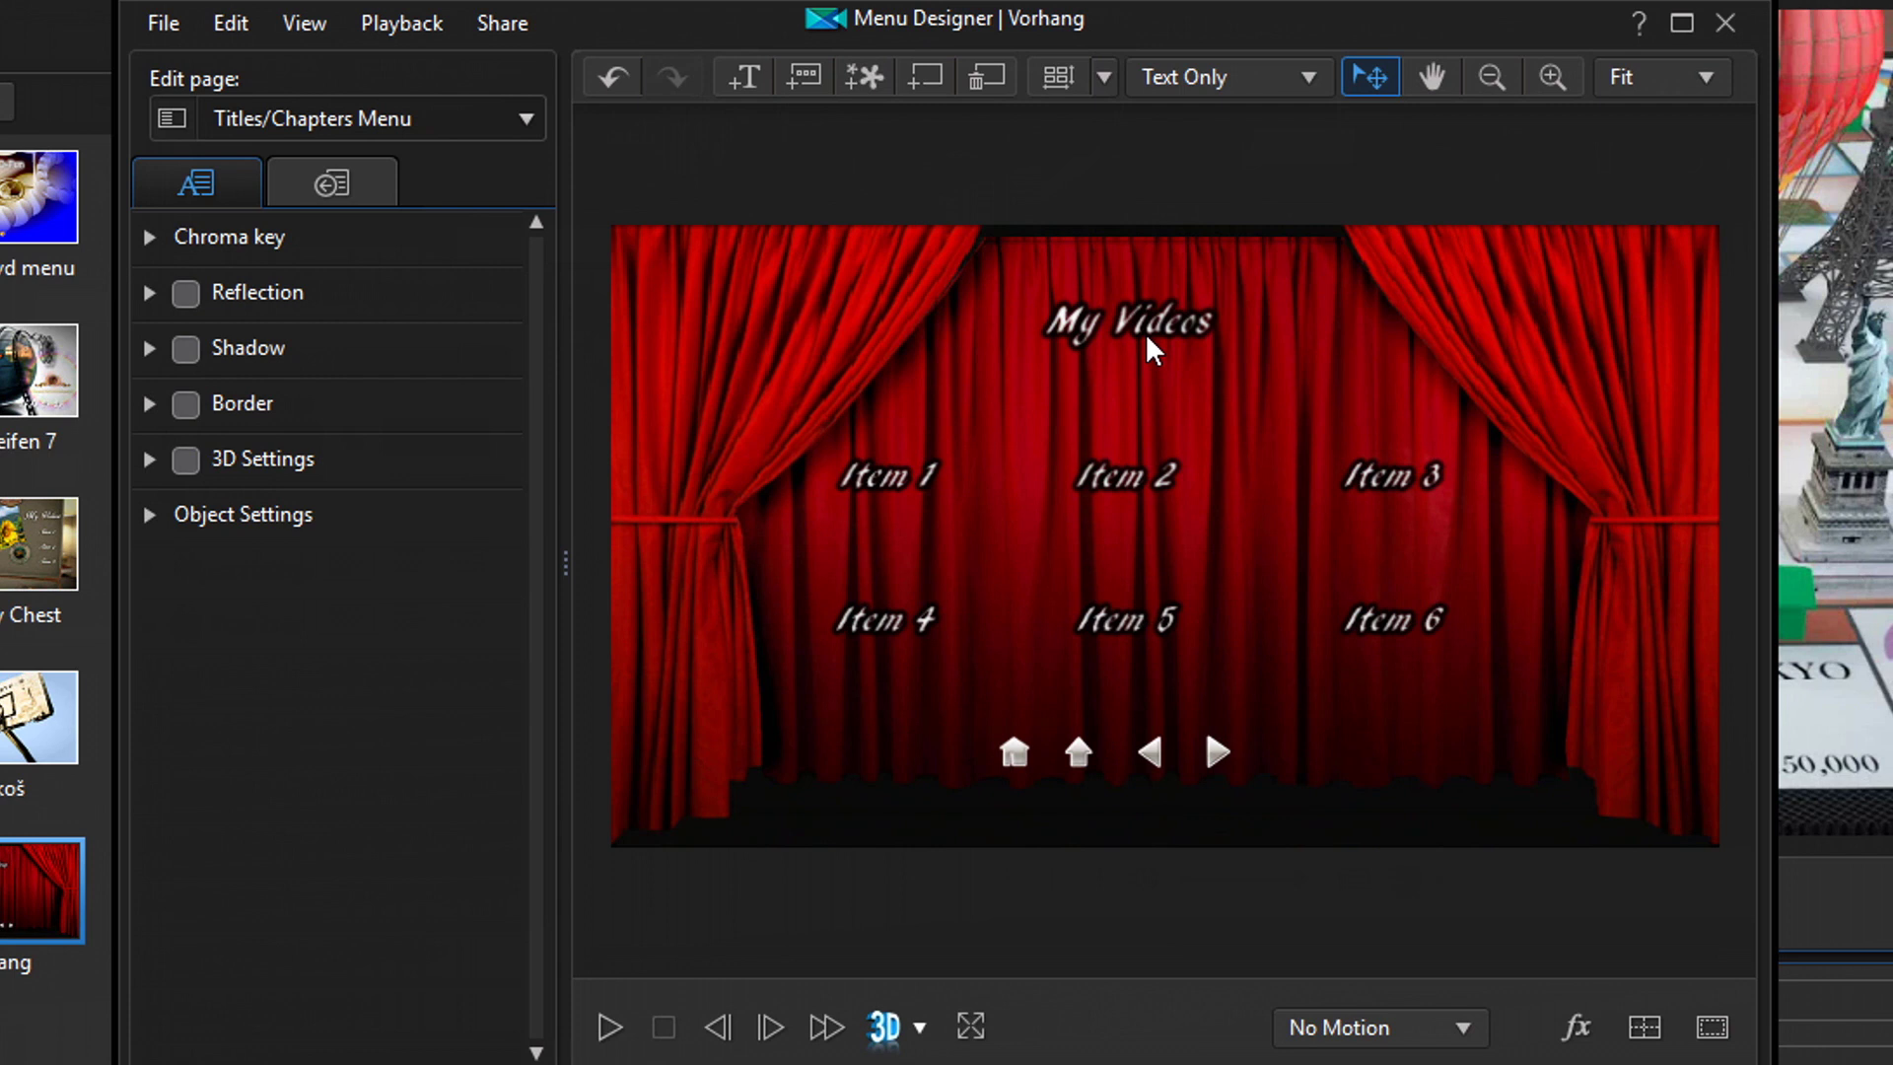
Step: Remove the My Videos title's white face and outline, save the menu, and show Content
{"action": "left_click", "coordinate": [1147, 330]}
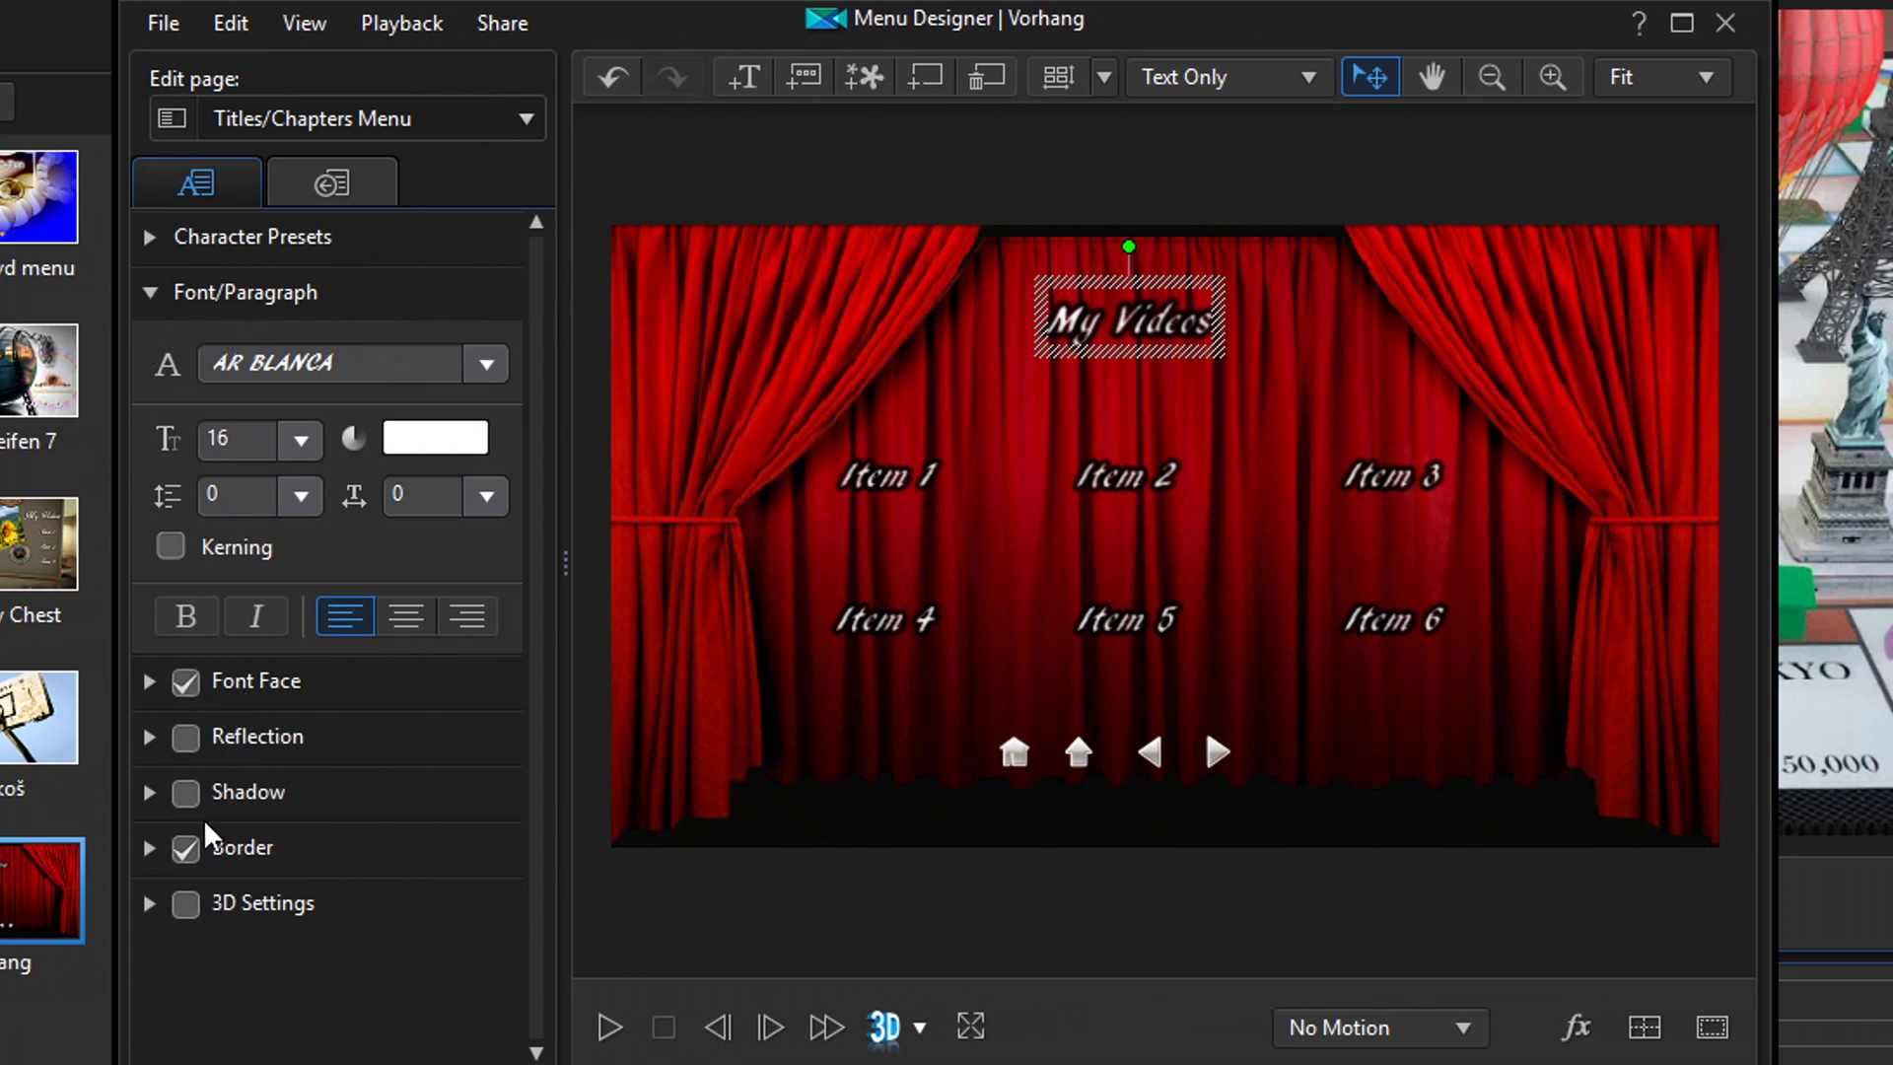
{"action": "left_click", "coordinate": [182, 688]}
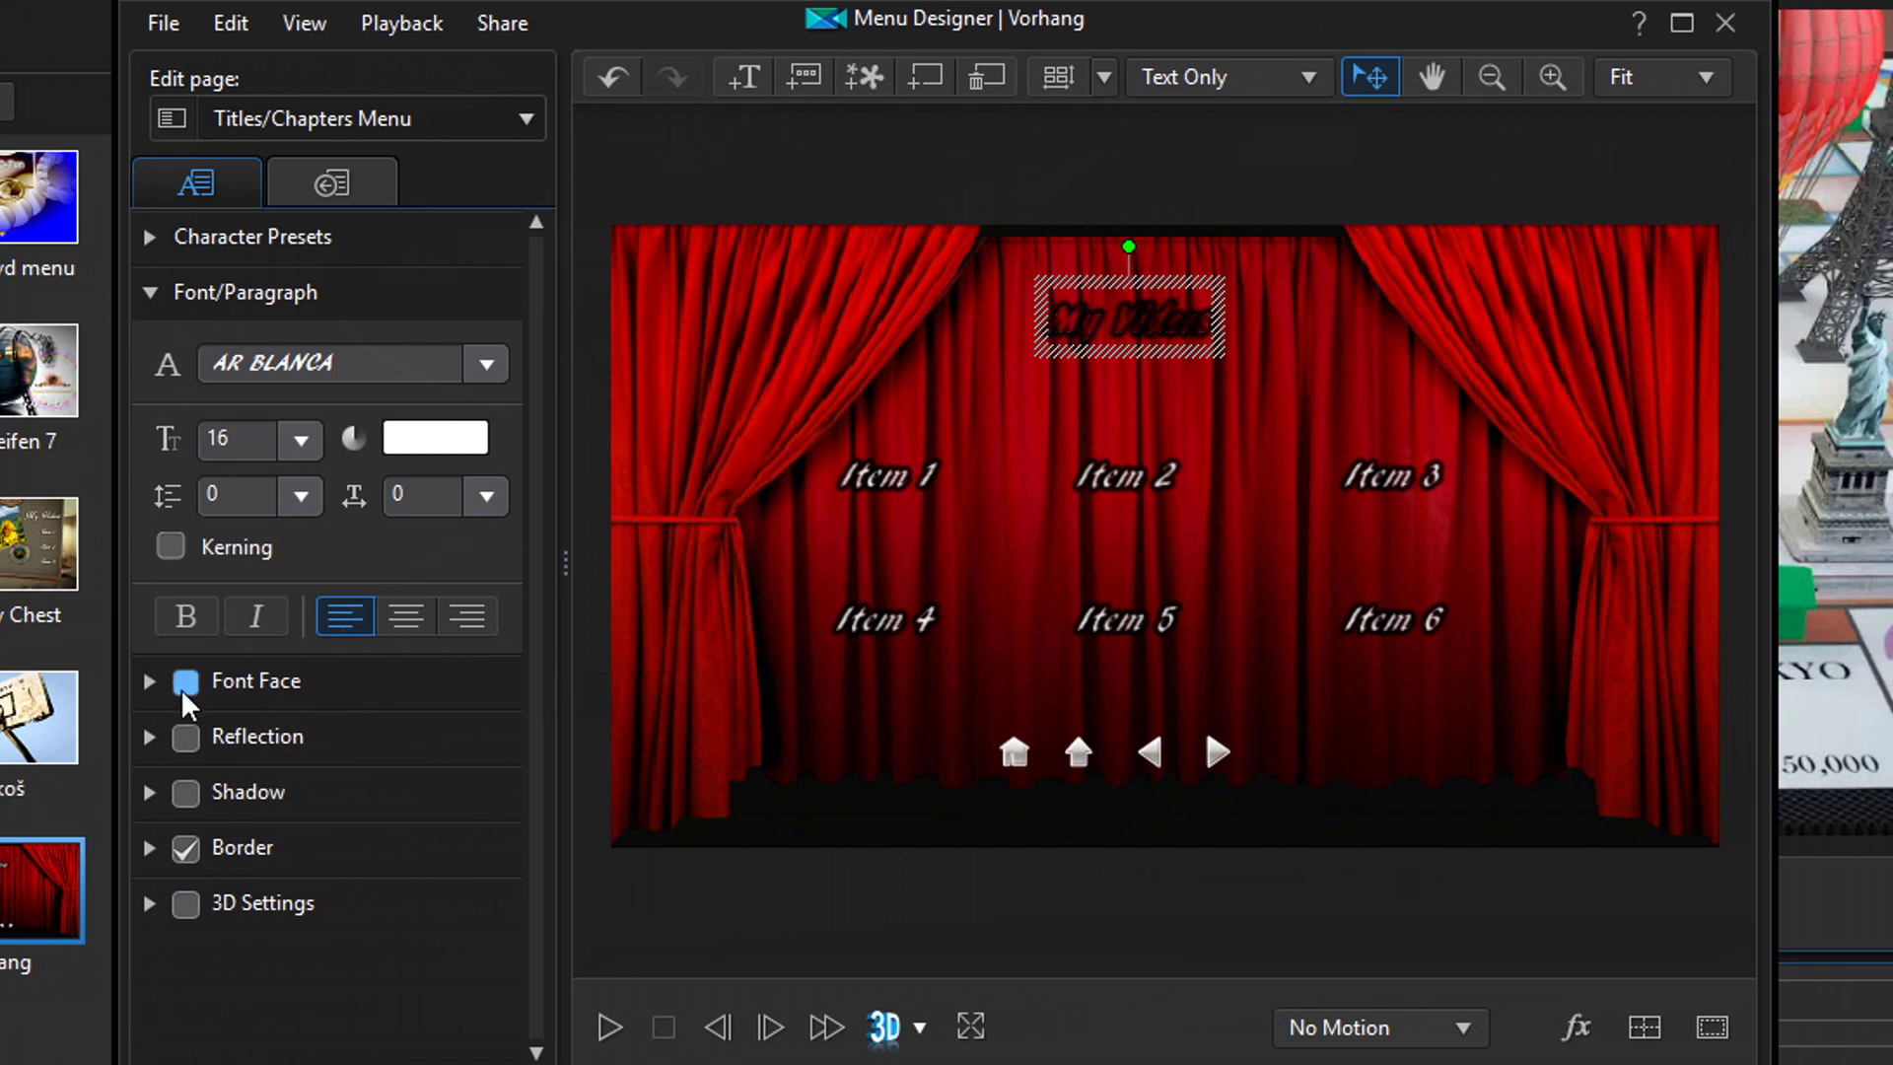
{"action": "left_click", "coordinate": [179, 849]}
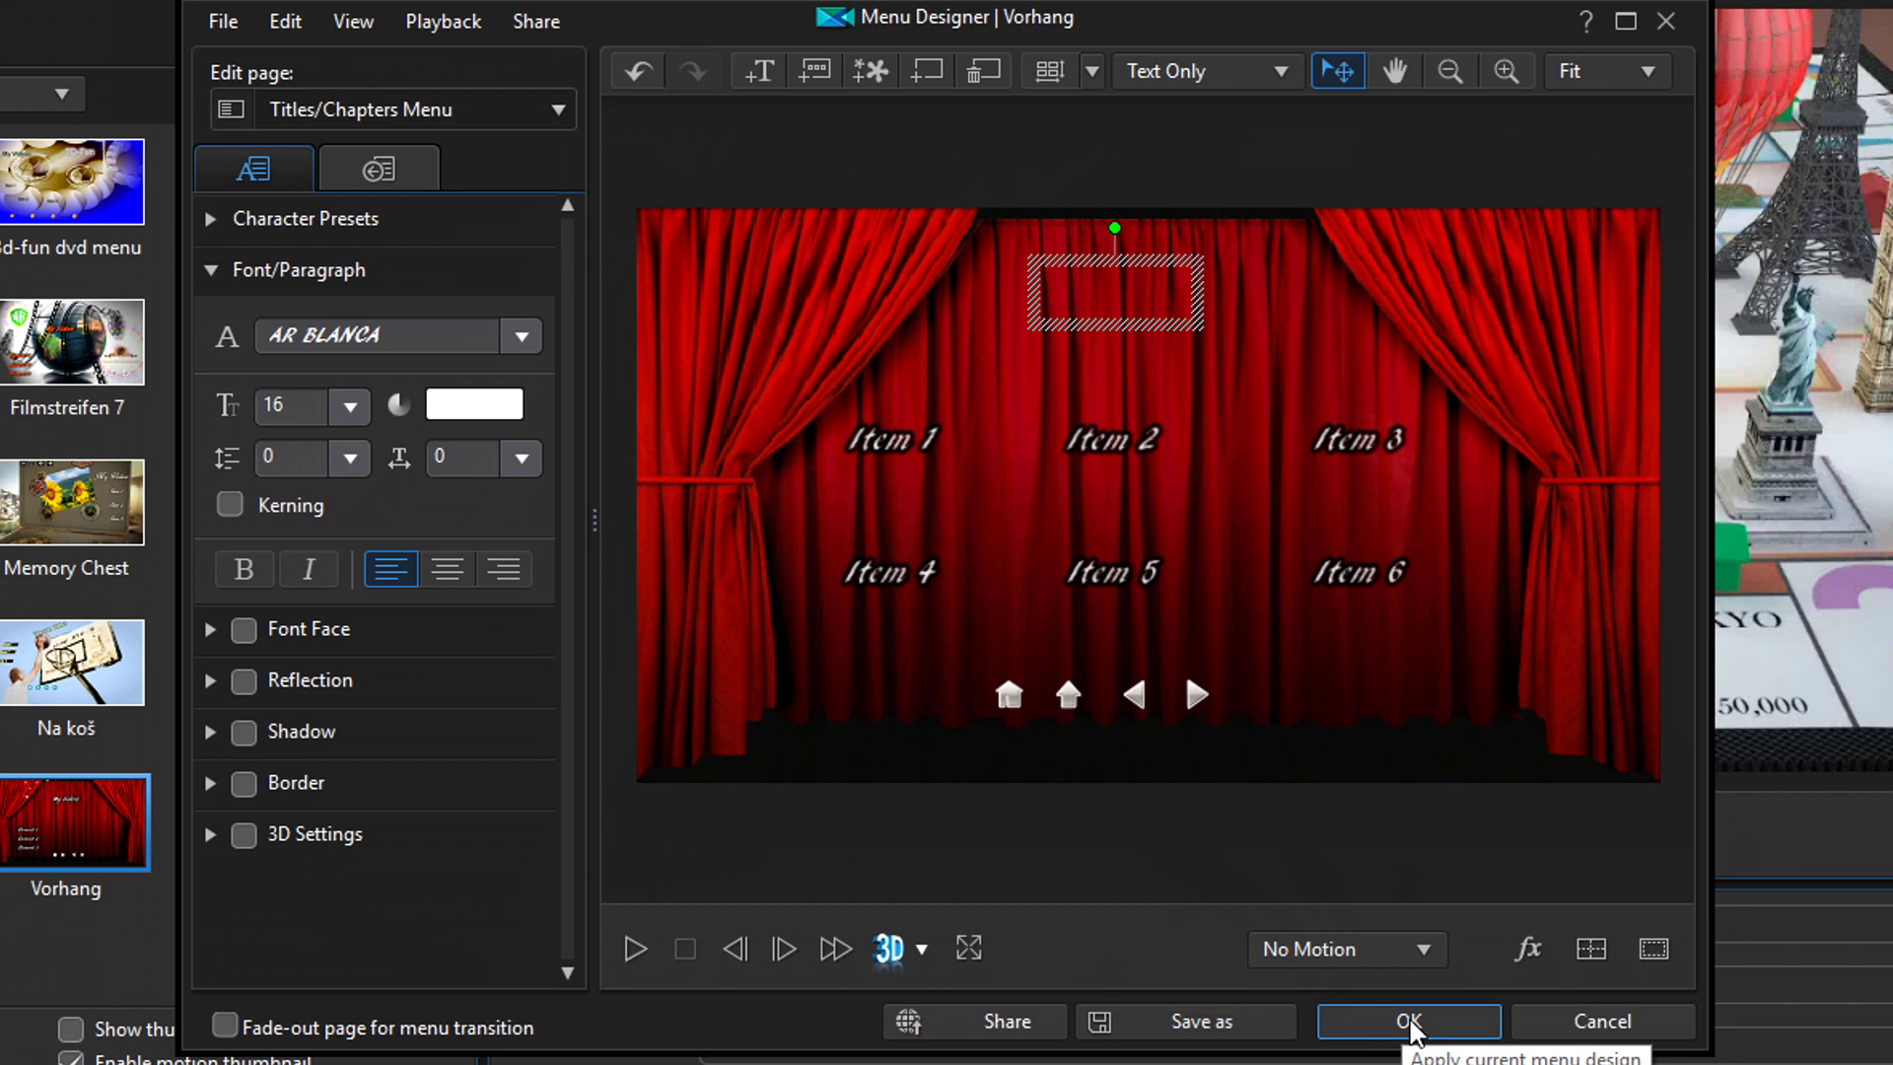
{"action": "left_click", "coordinate": [1410, 1025]}
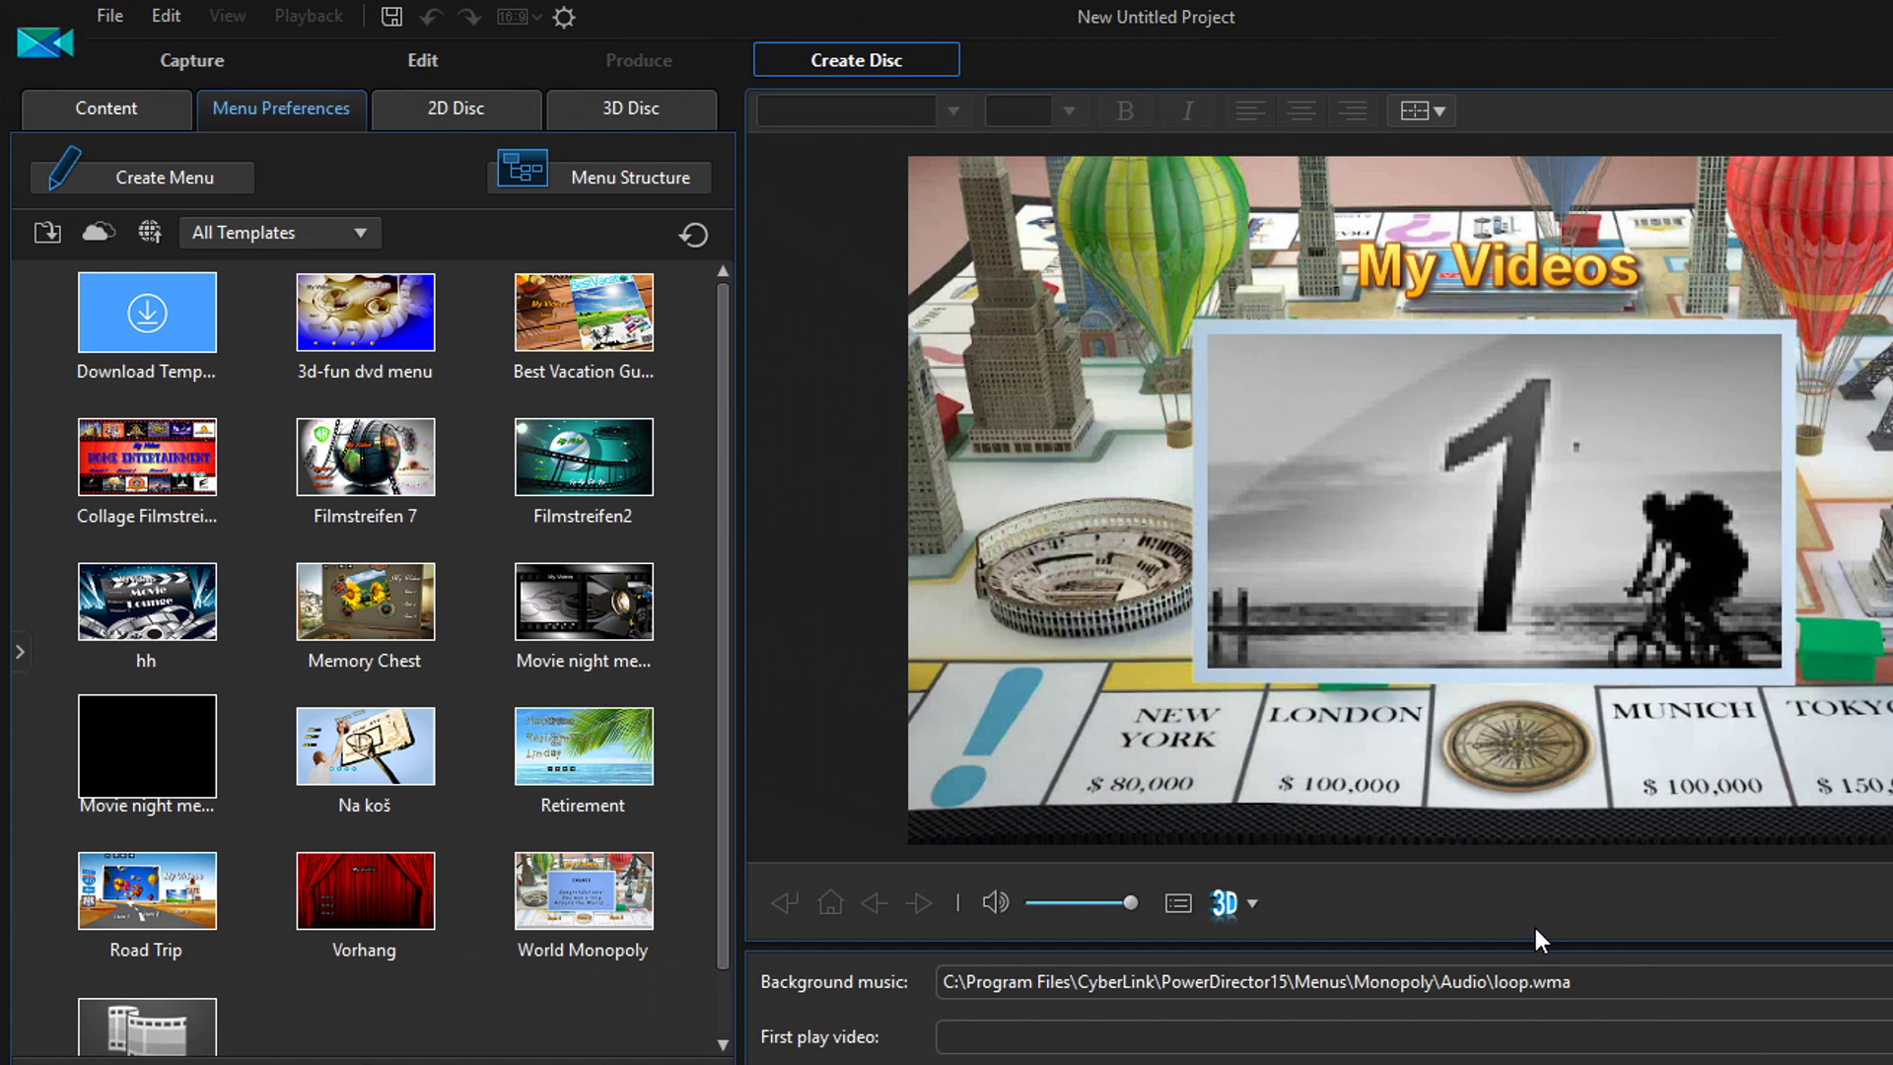
{"action": "left_click", "coordinate": [120, 110]}
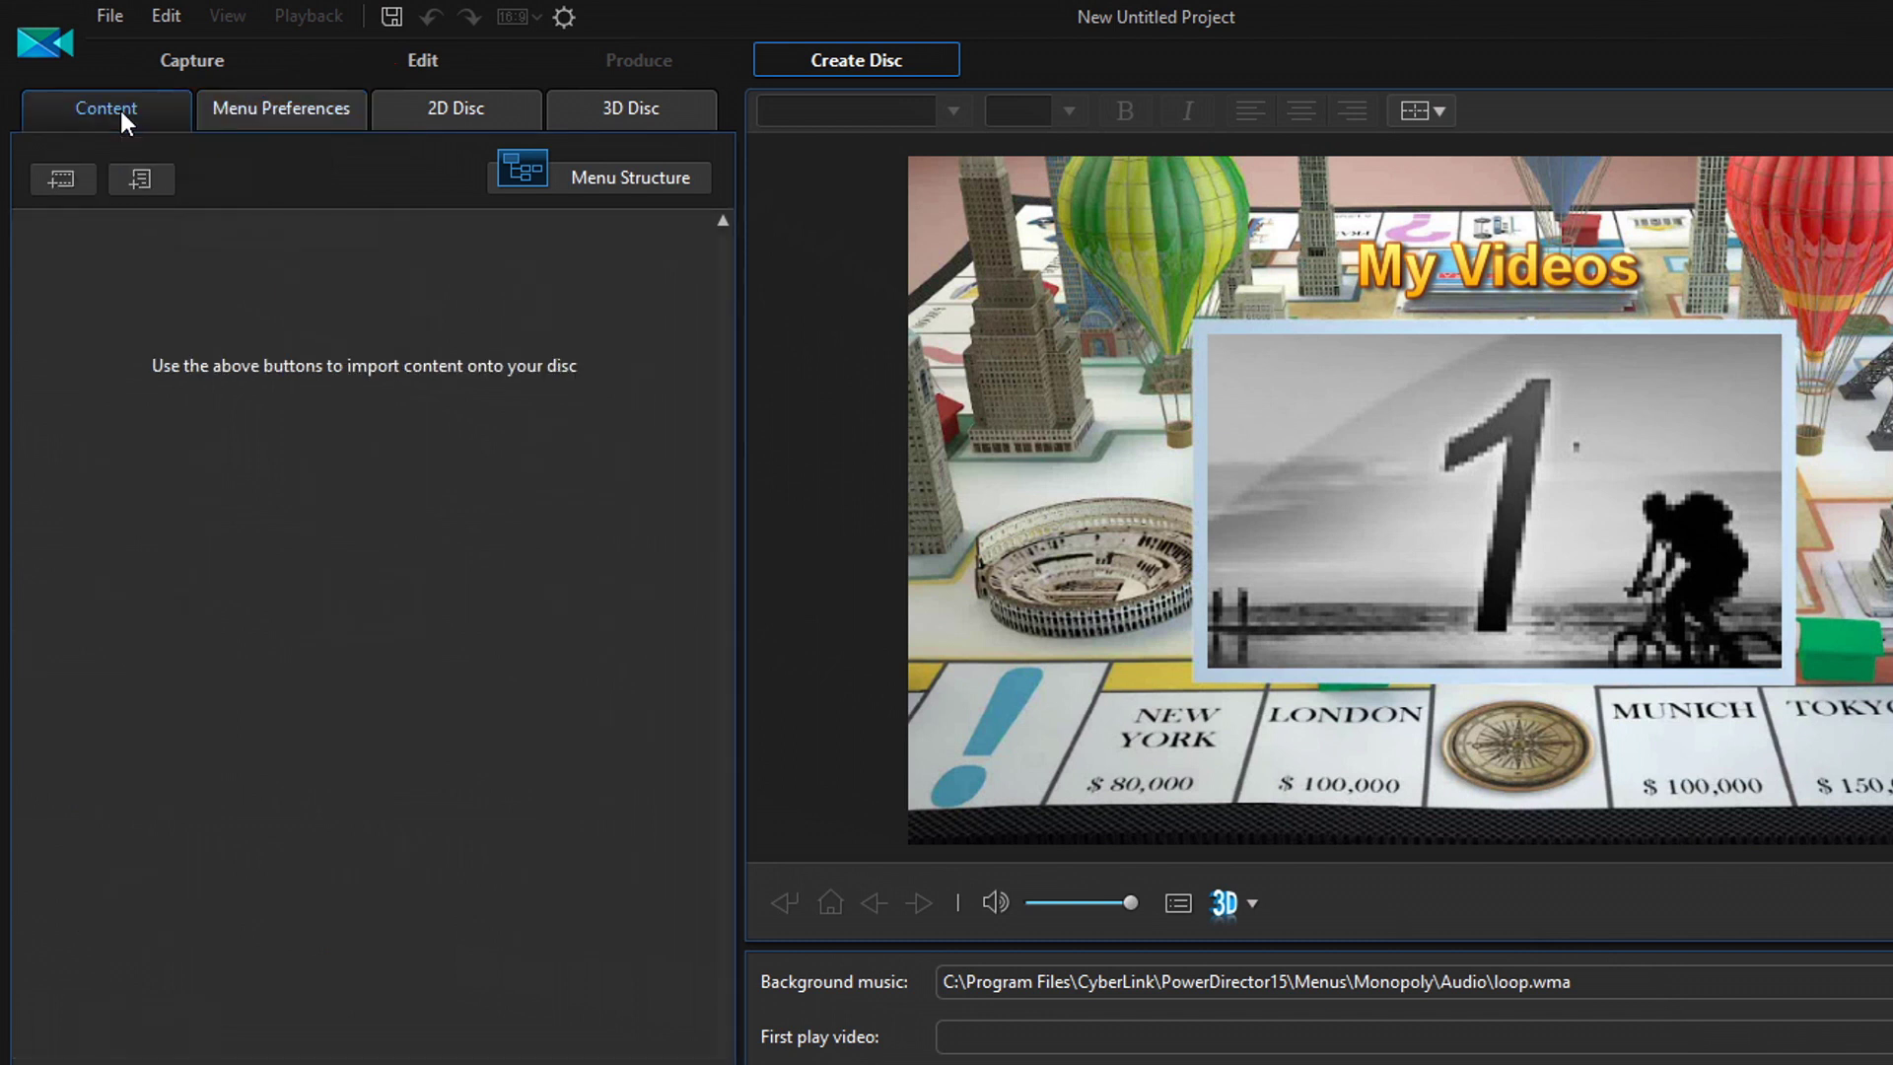
Step: Import the six clips Beach.mov through Waterfall.mov onto the disc
{"action": "left_click", "coordinate": [71, 180]}
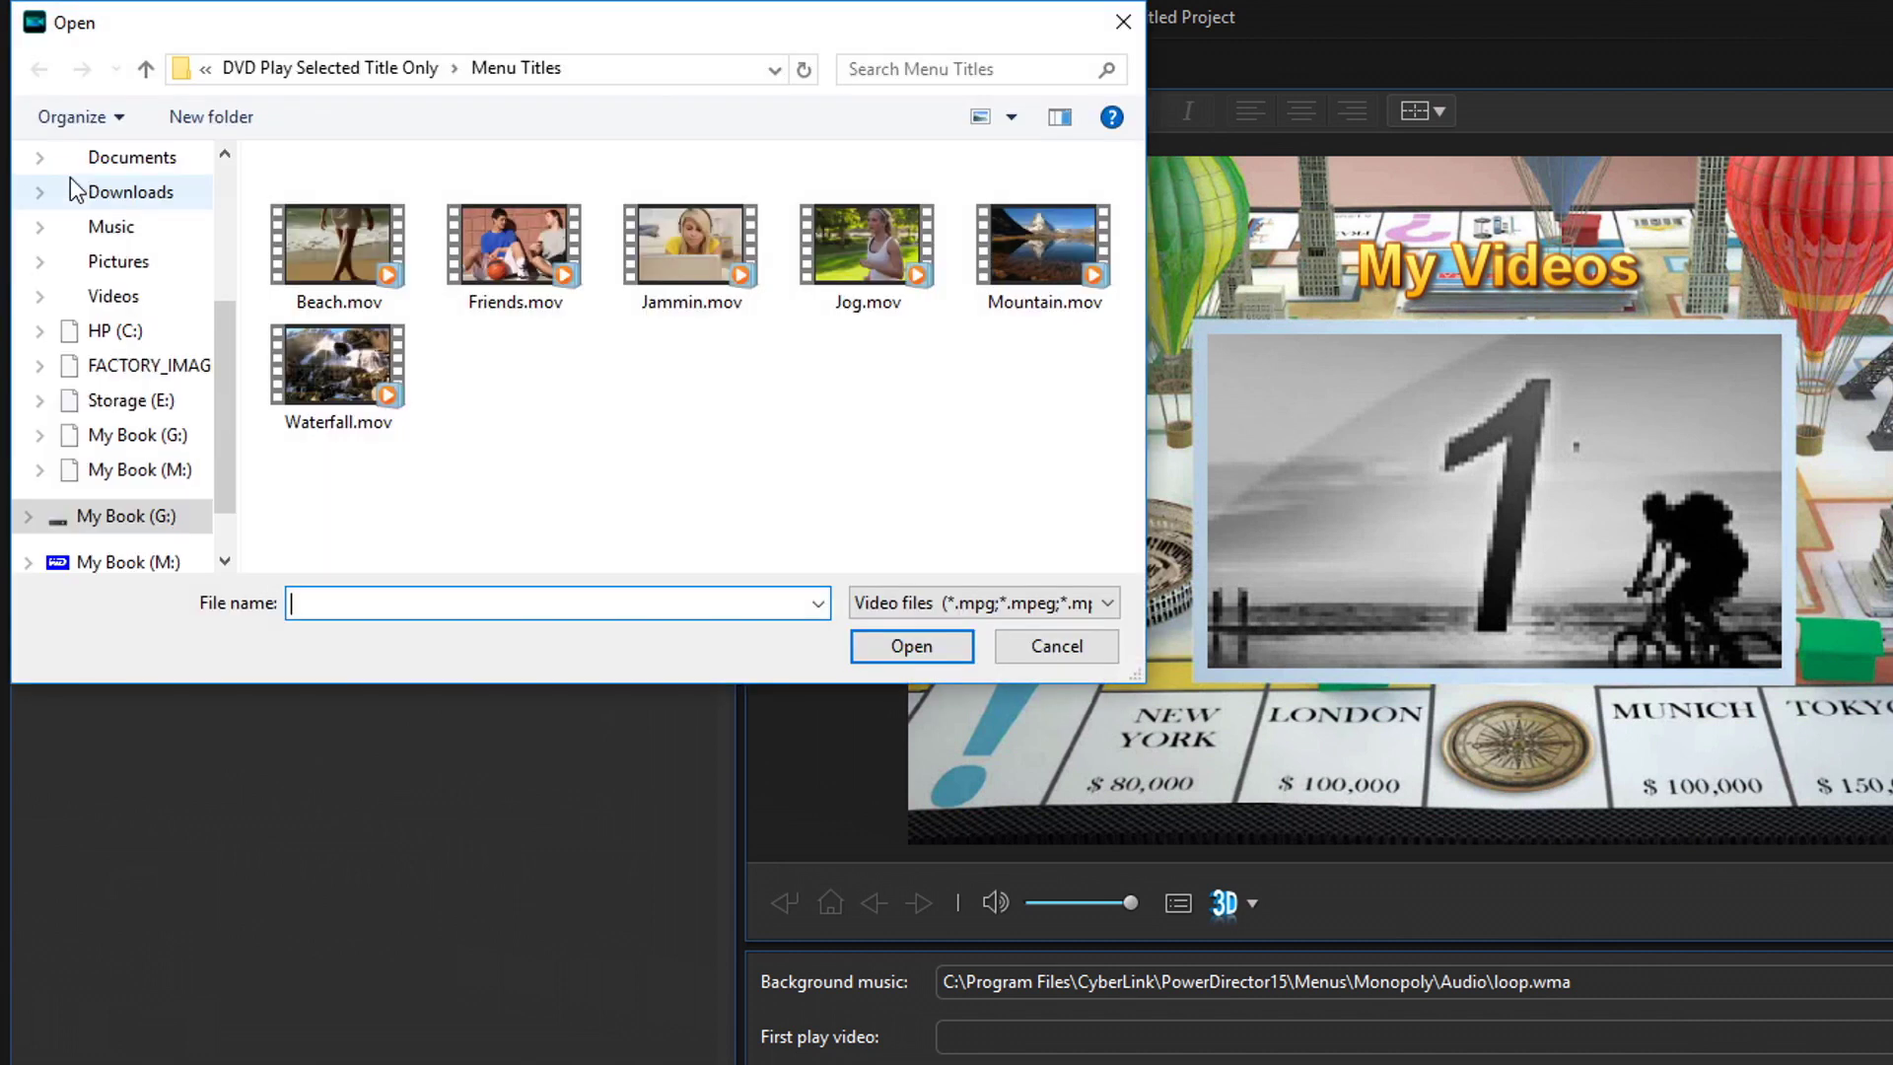
{"action": "left_click", "coordinate": [350, 244]}
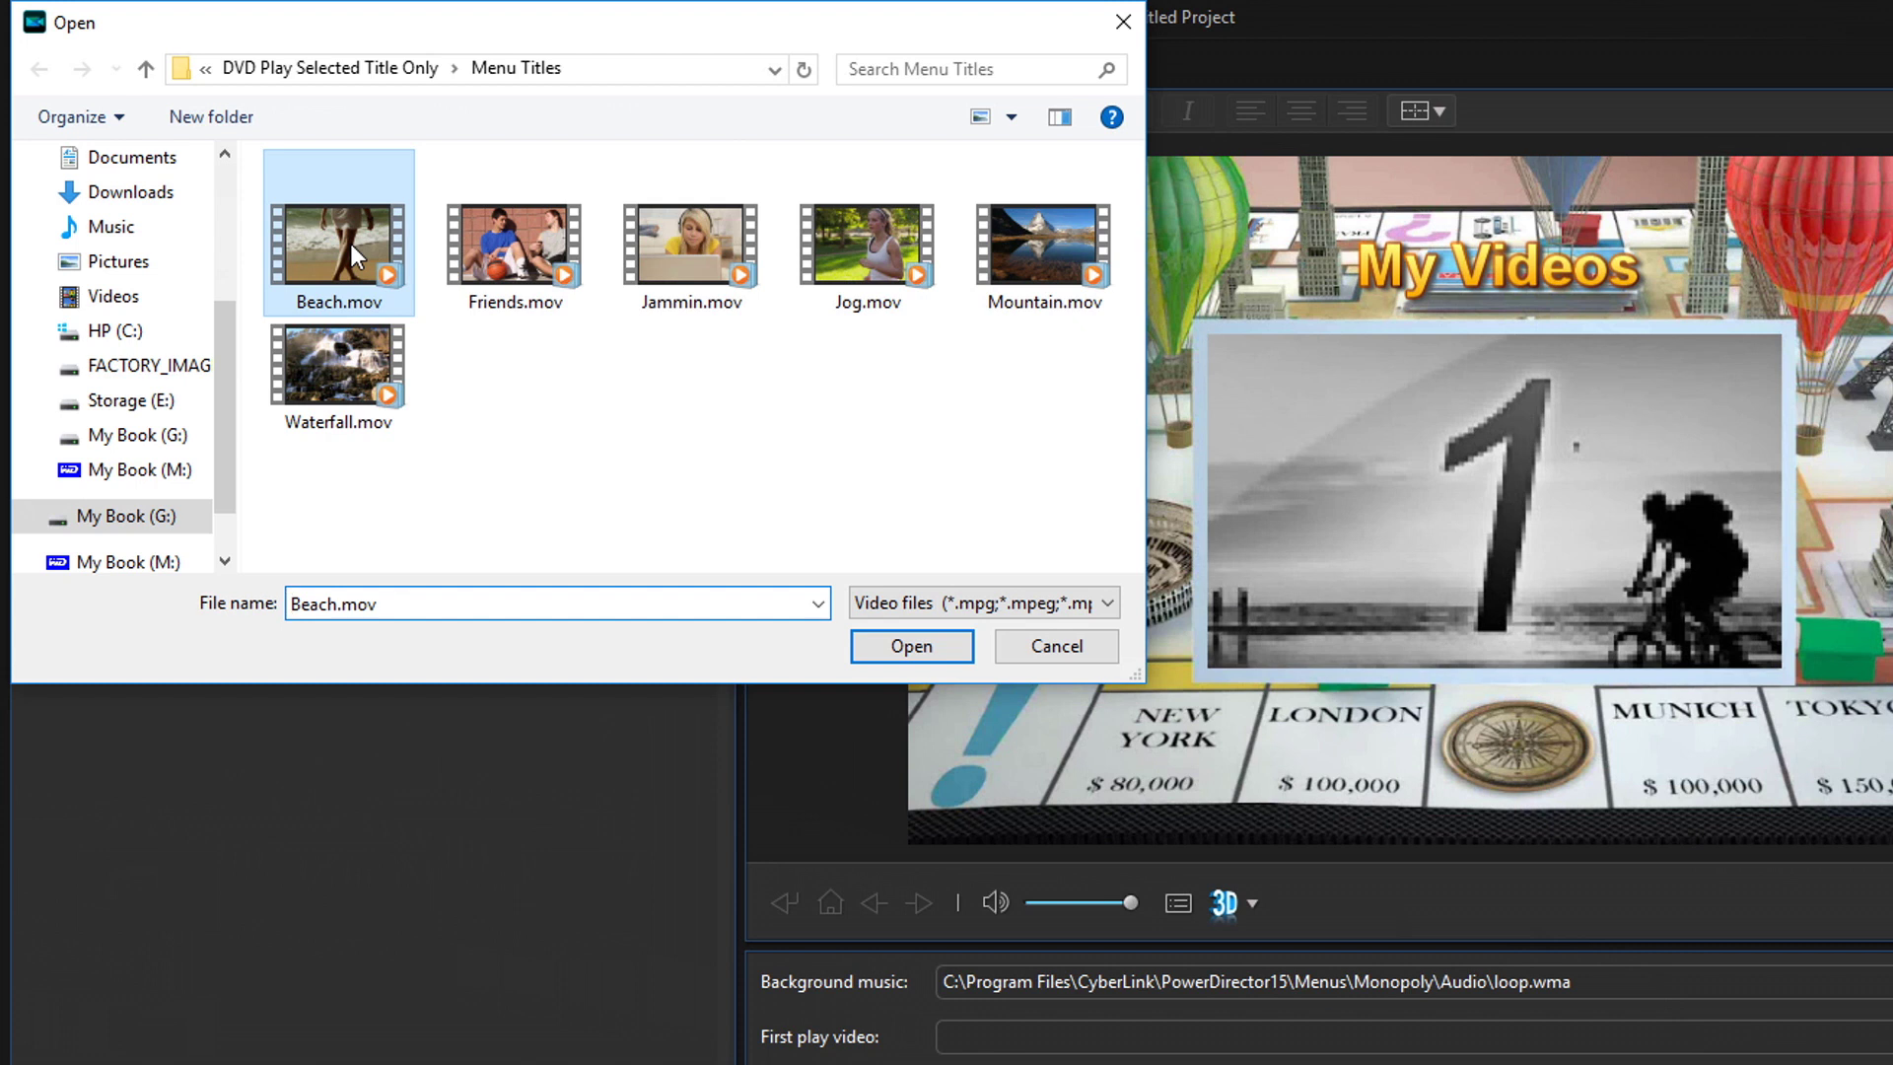
{"action": "left_click", "coordinate": [347, 365], "text": "shift"}
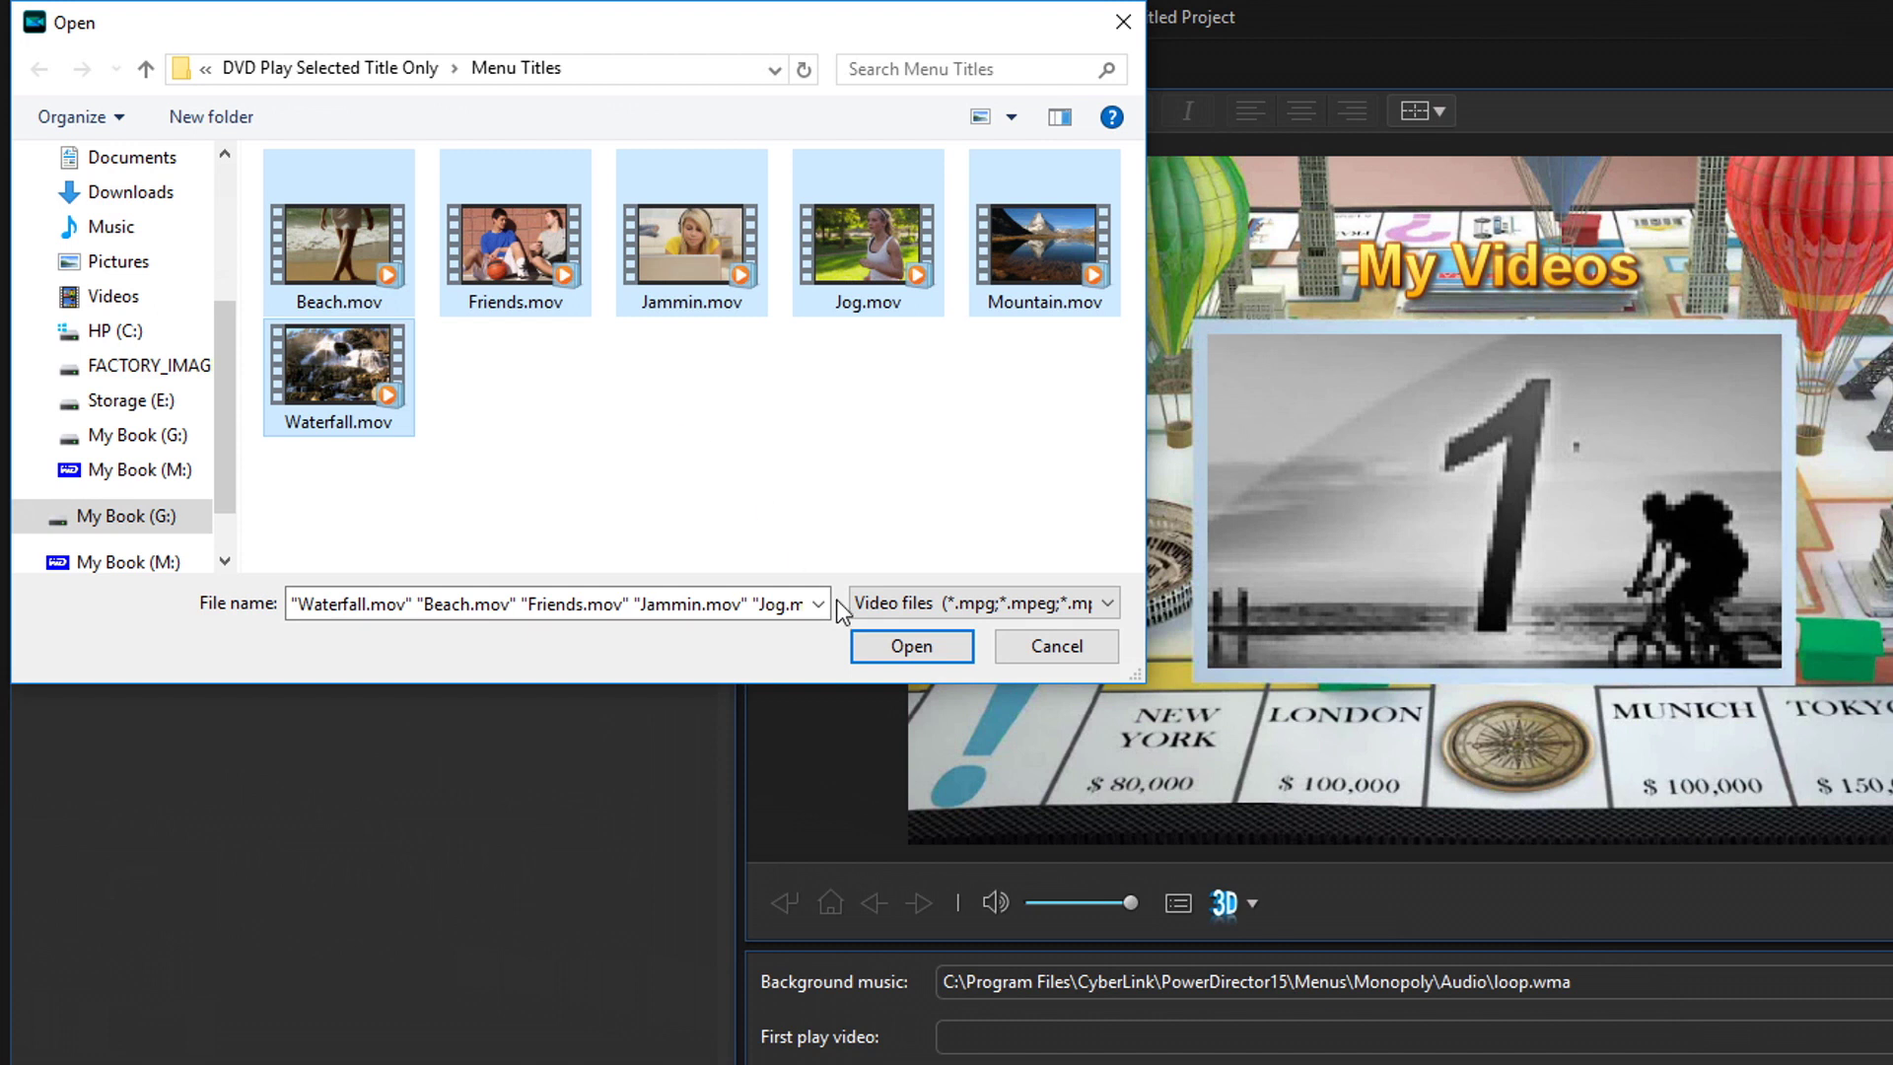
{"action": "left_click", "coordinate": [908, 651]}
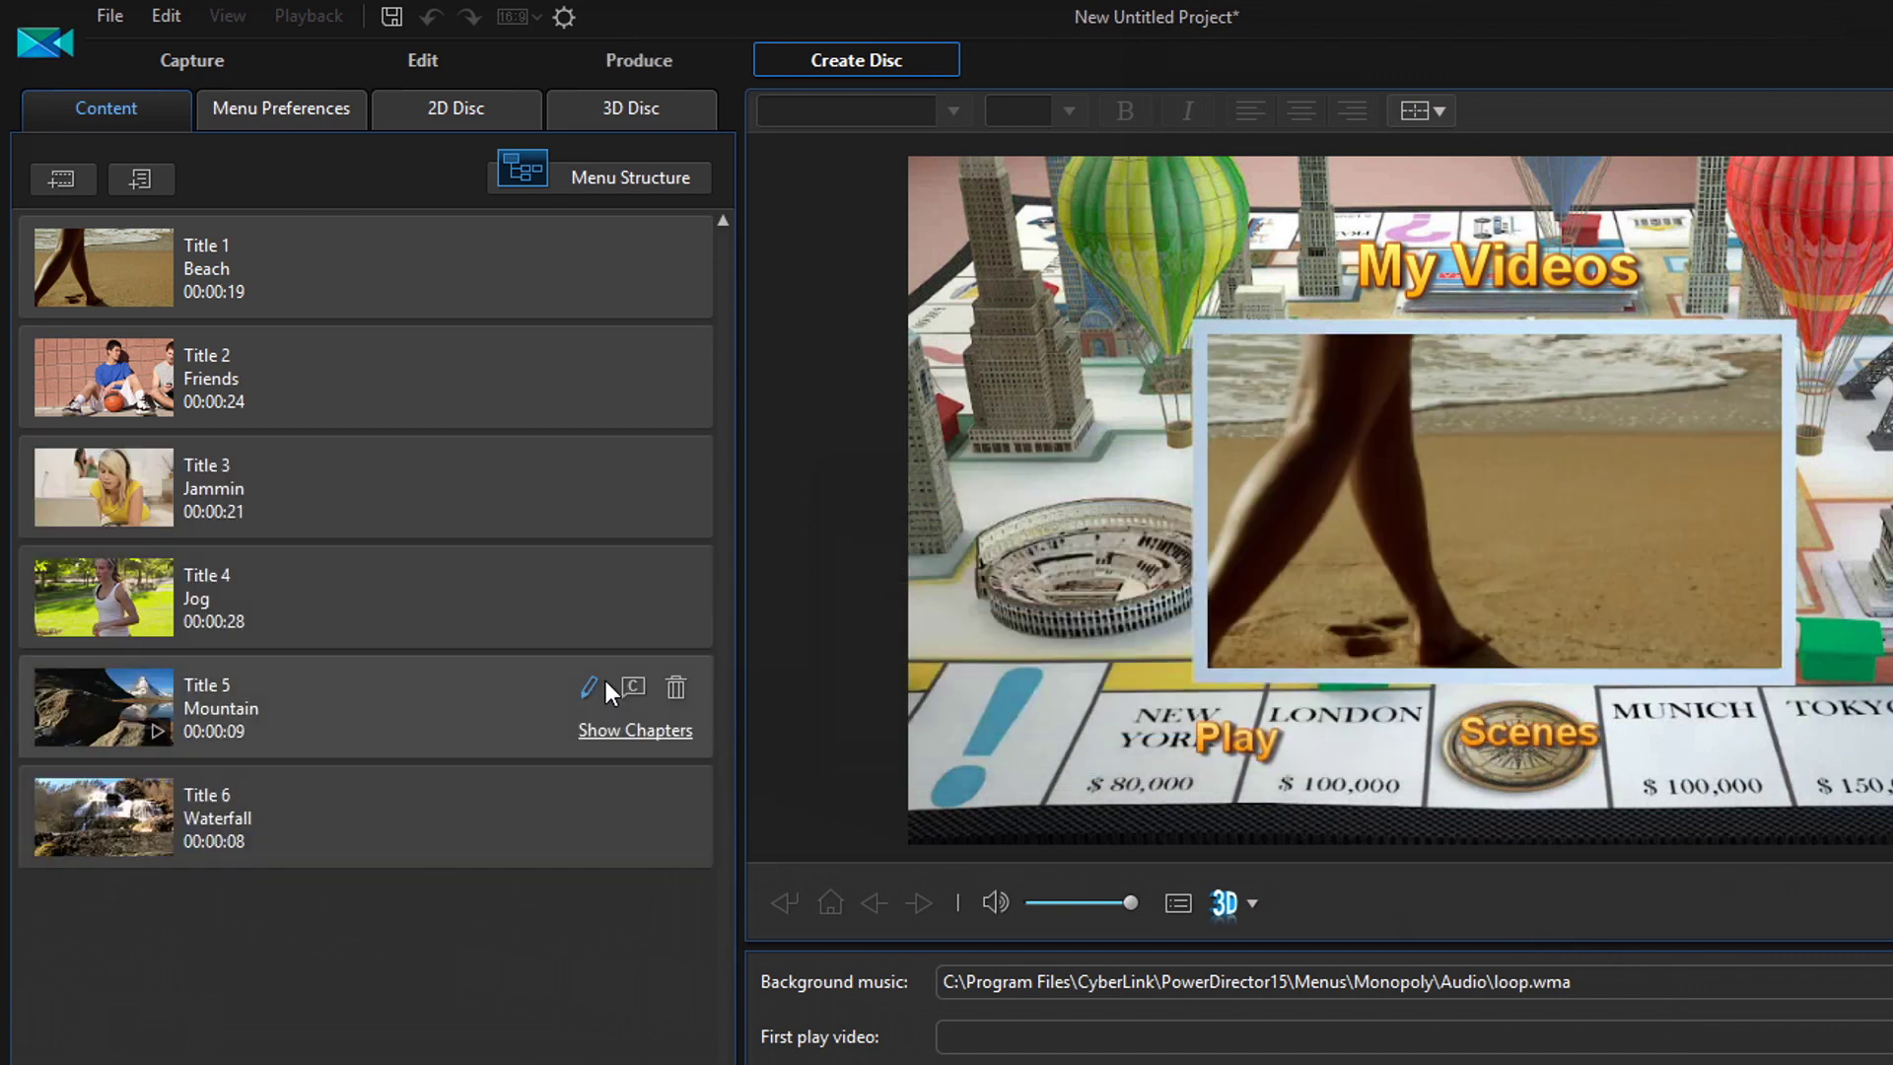
Step: Apply the edited Vorhang curtain template to all disc menu pages
{"action": "left_click", "coordinate": [281, 114]}
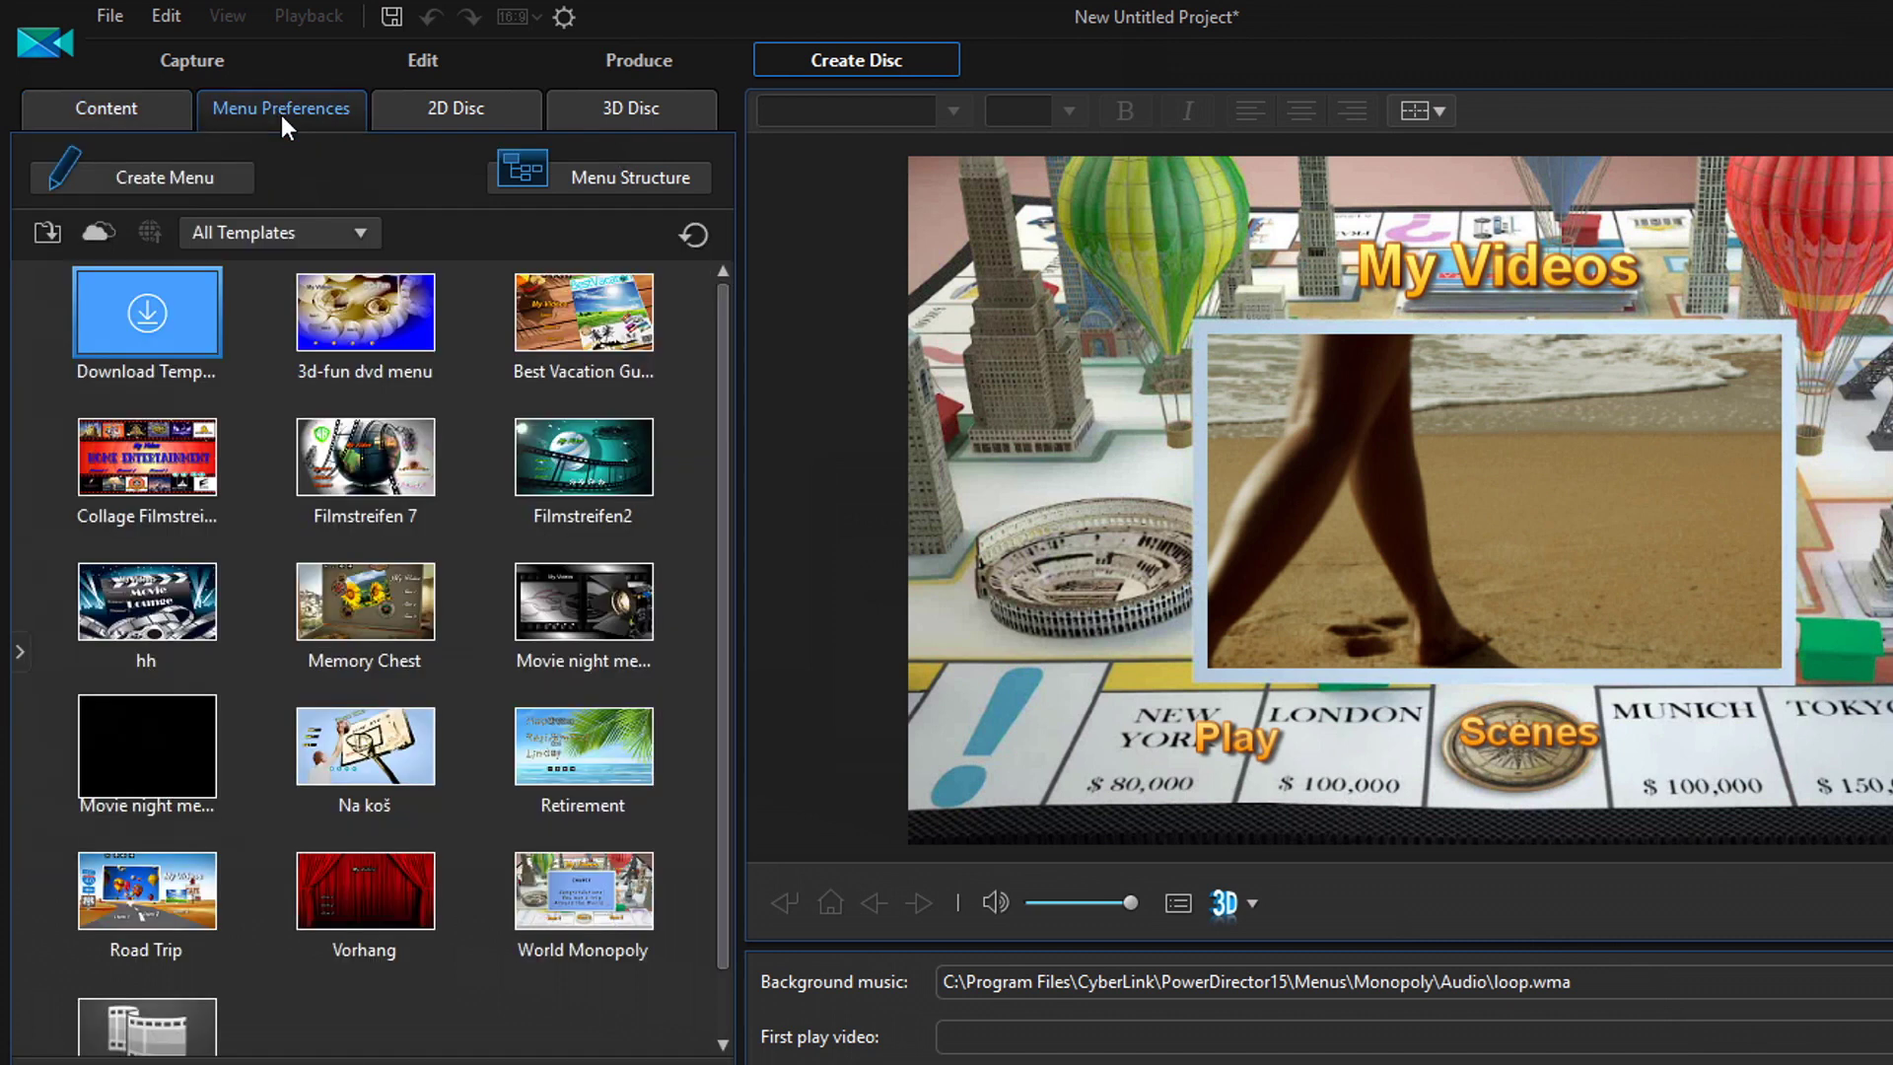
{"action": "left_click", "coordinate": [355, 885]}
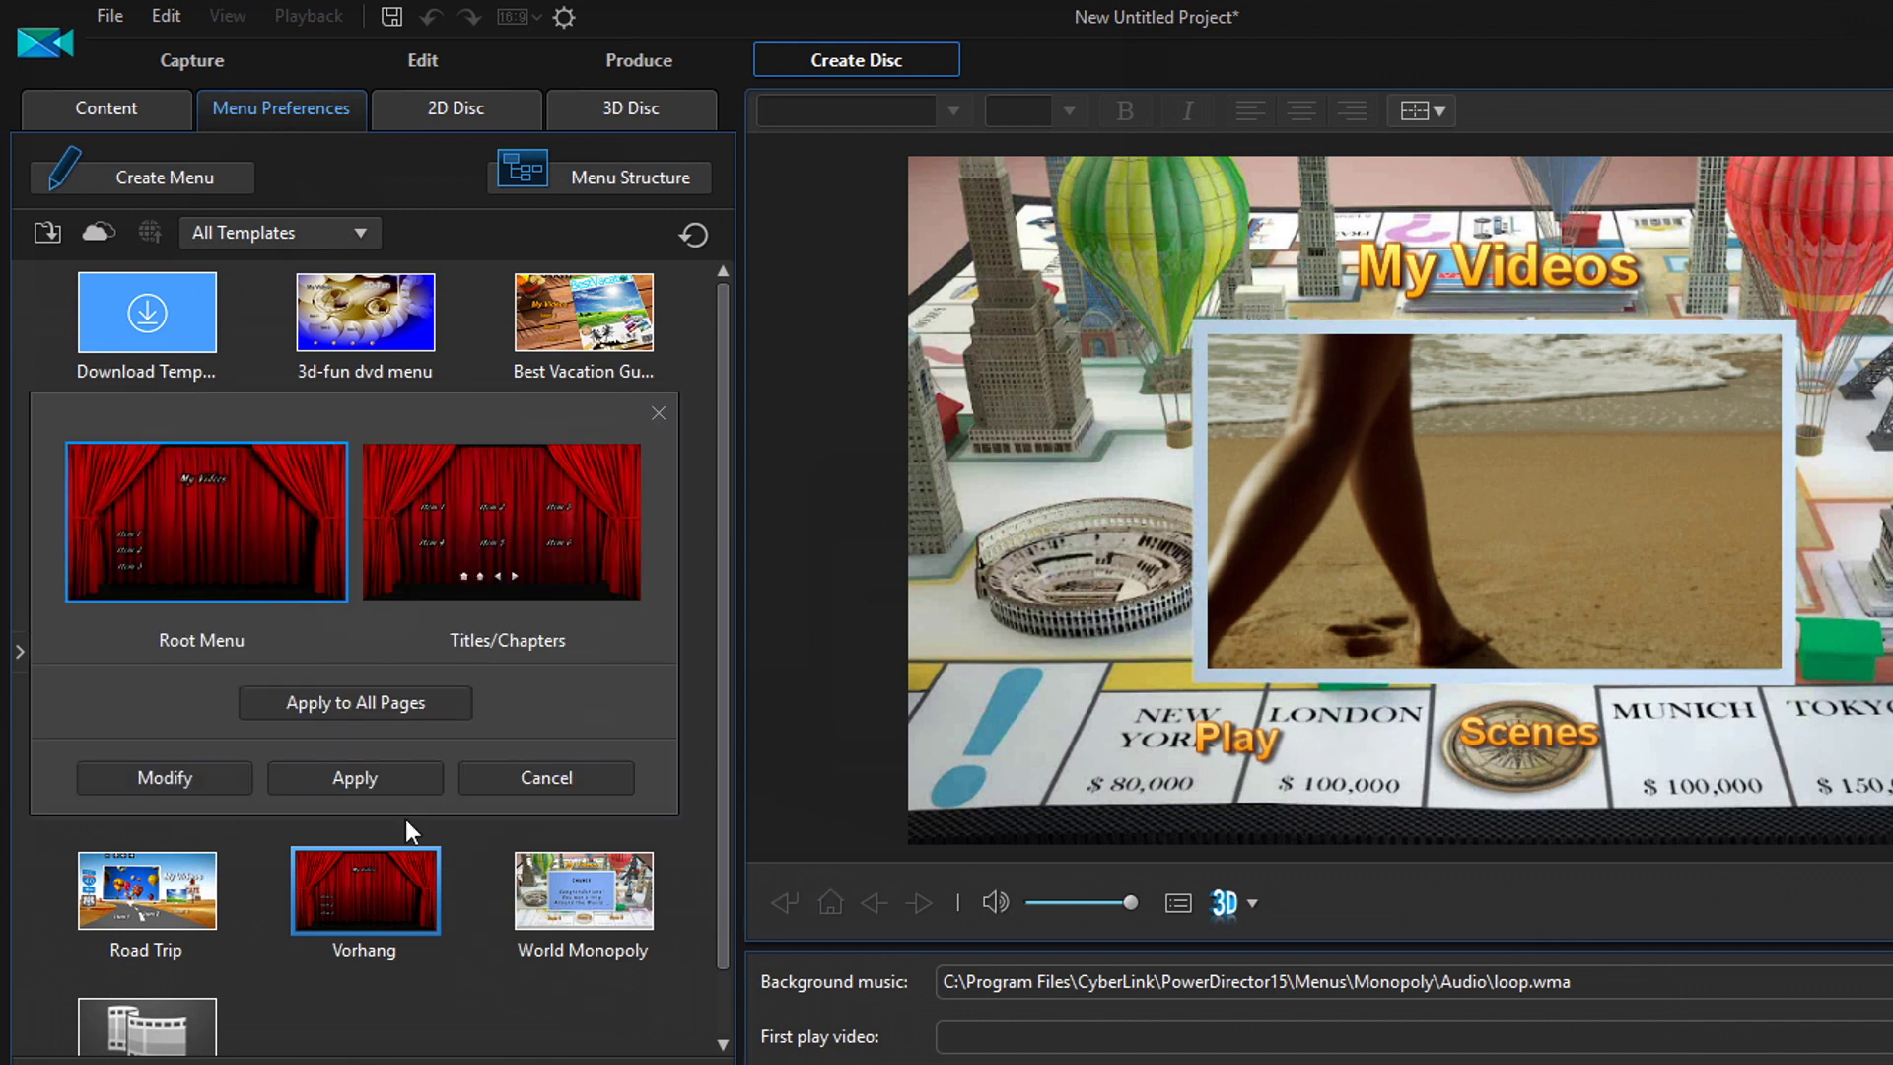
{"action": "left_click", "coordinate": [364, 705]}
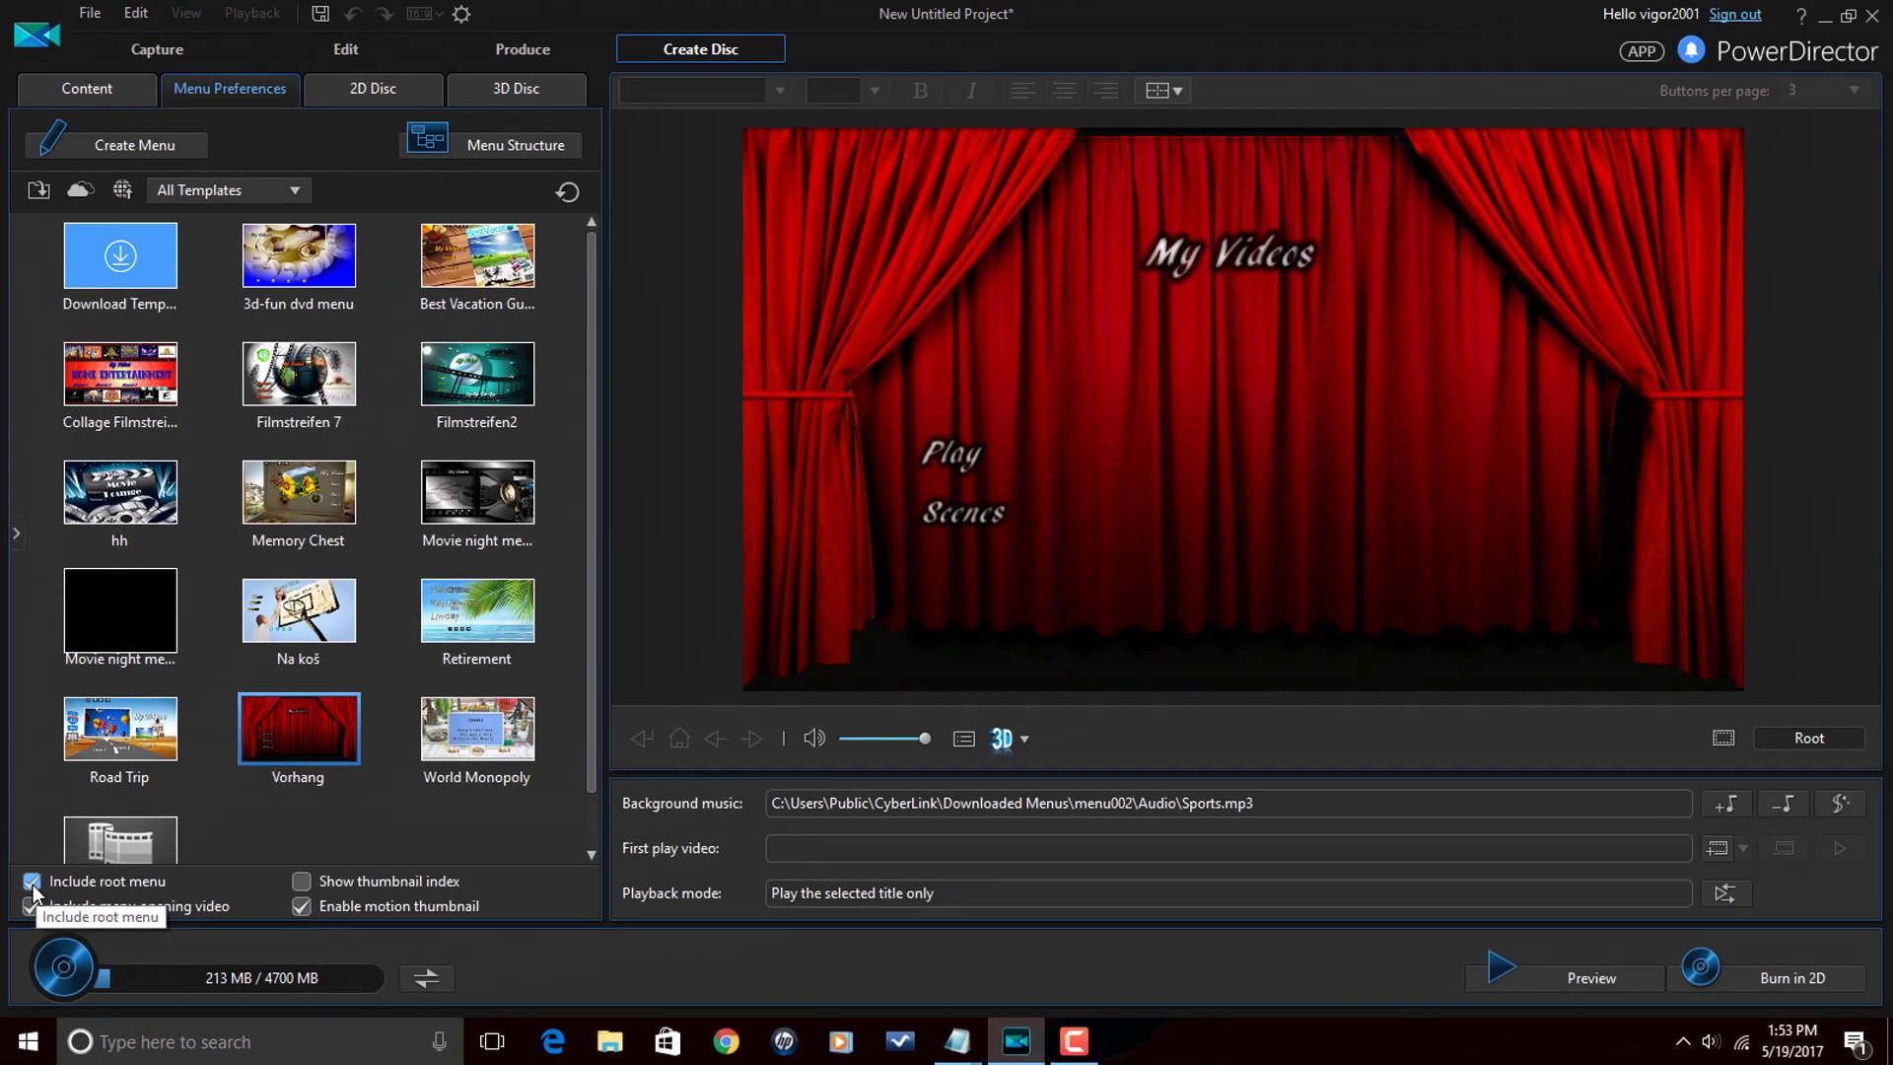
Step: Turn off Include root menu, leaving a single curtain page with six title buttons
{"action": "left_click", "coordinate": [32, 882]}
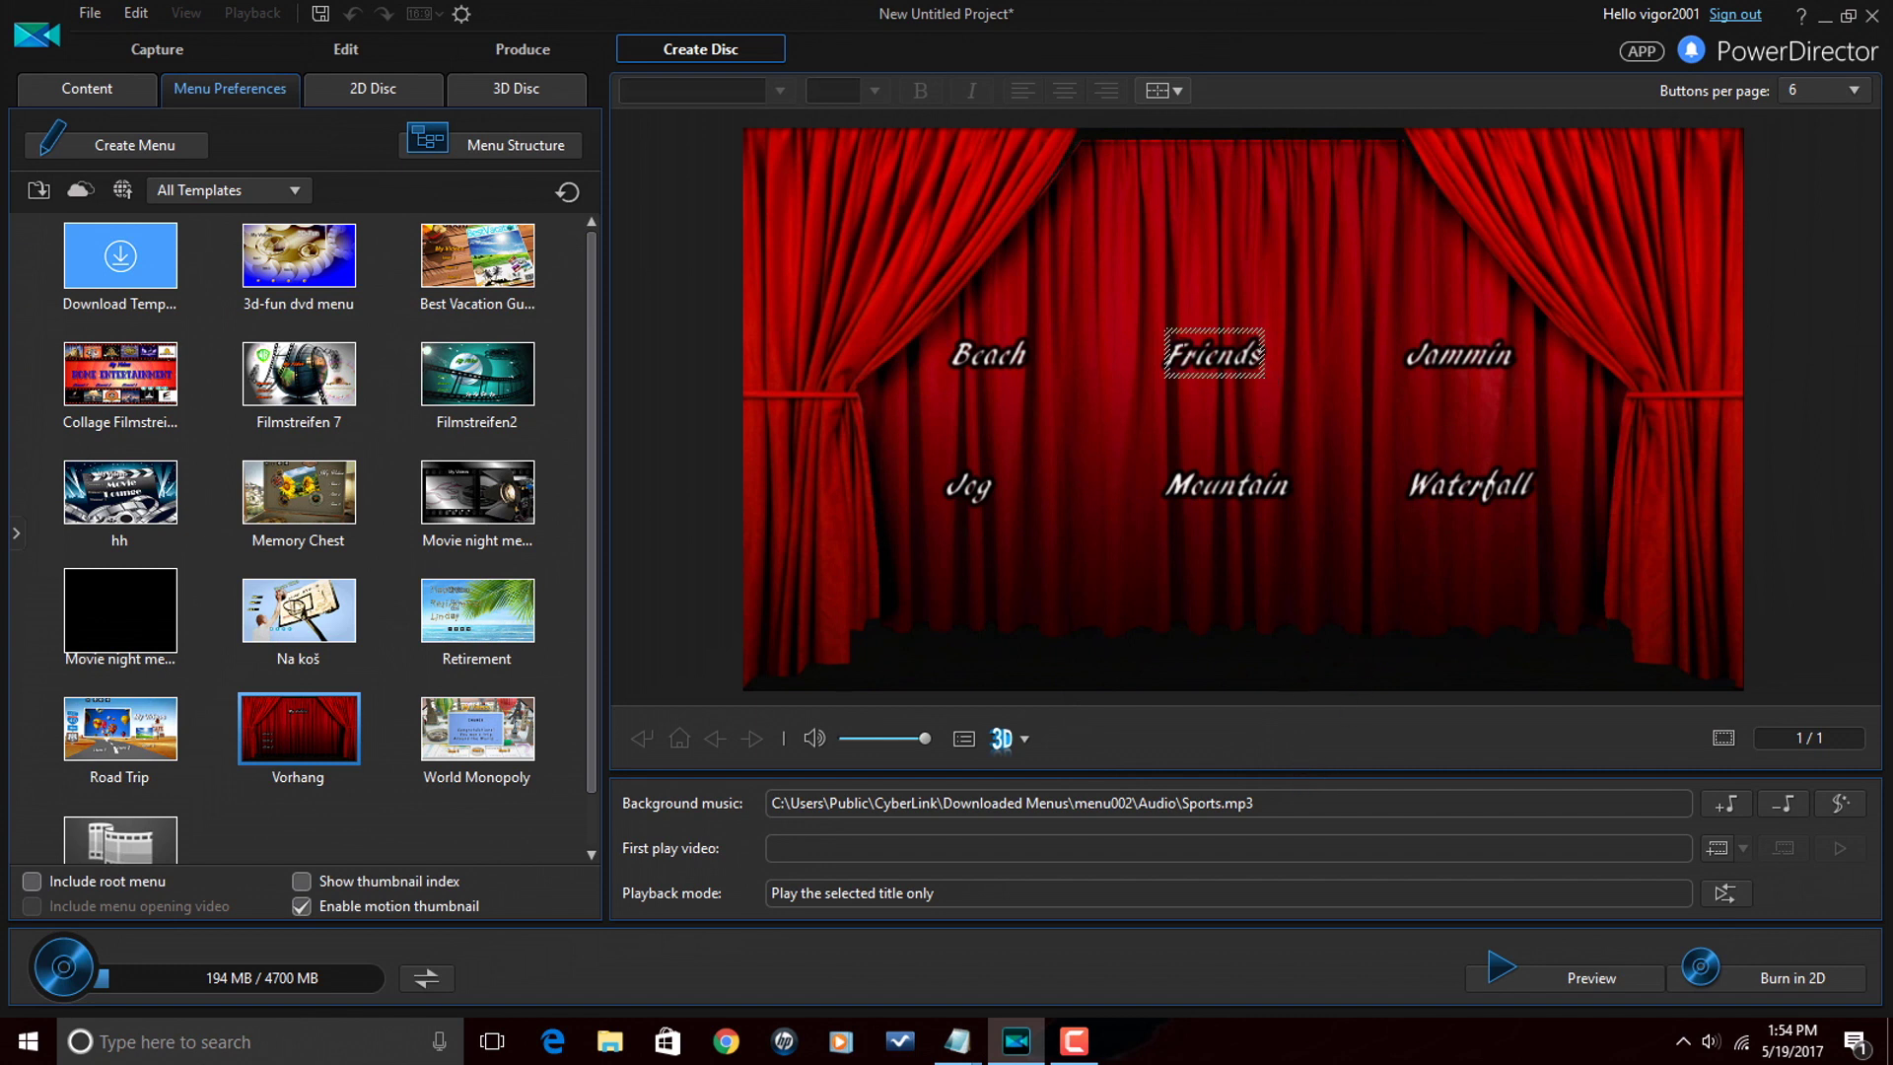
{"action": "left_click", "coordinate": [1207, 353]}
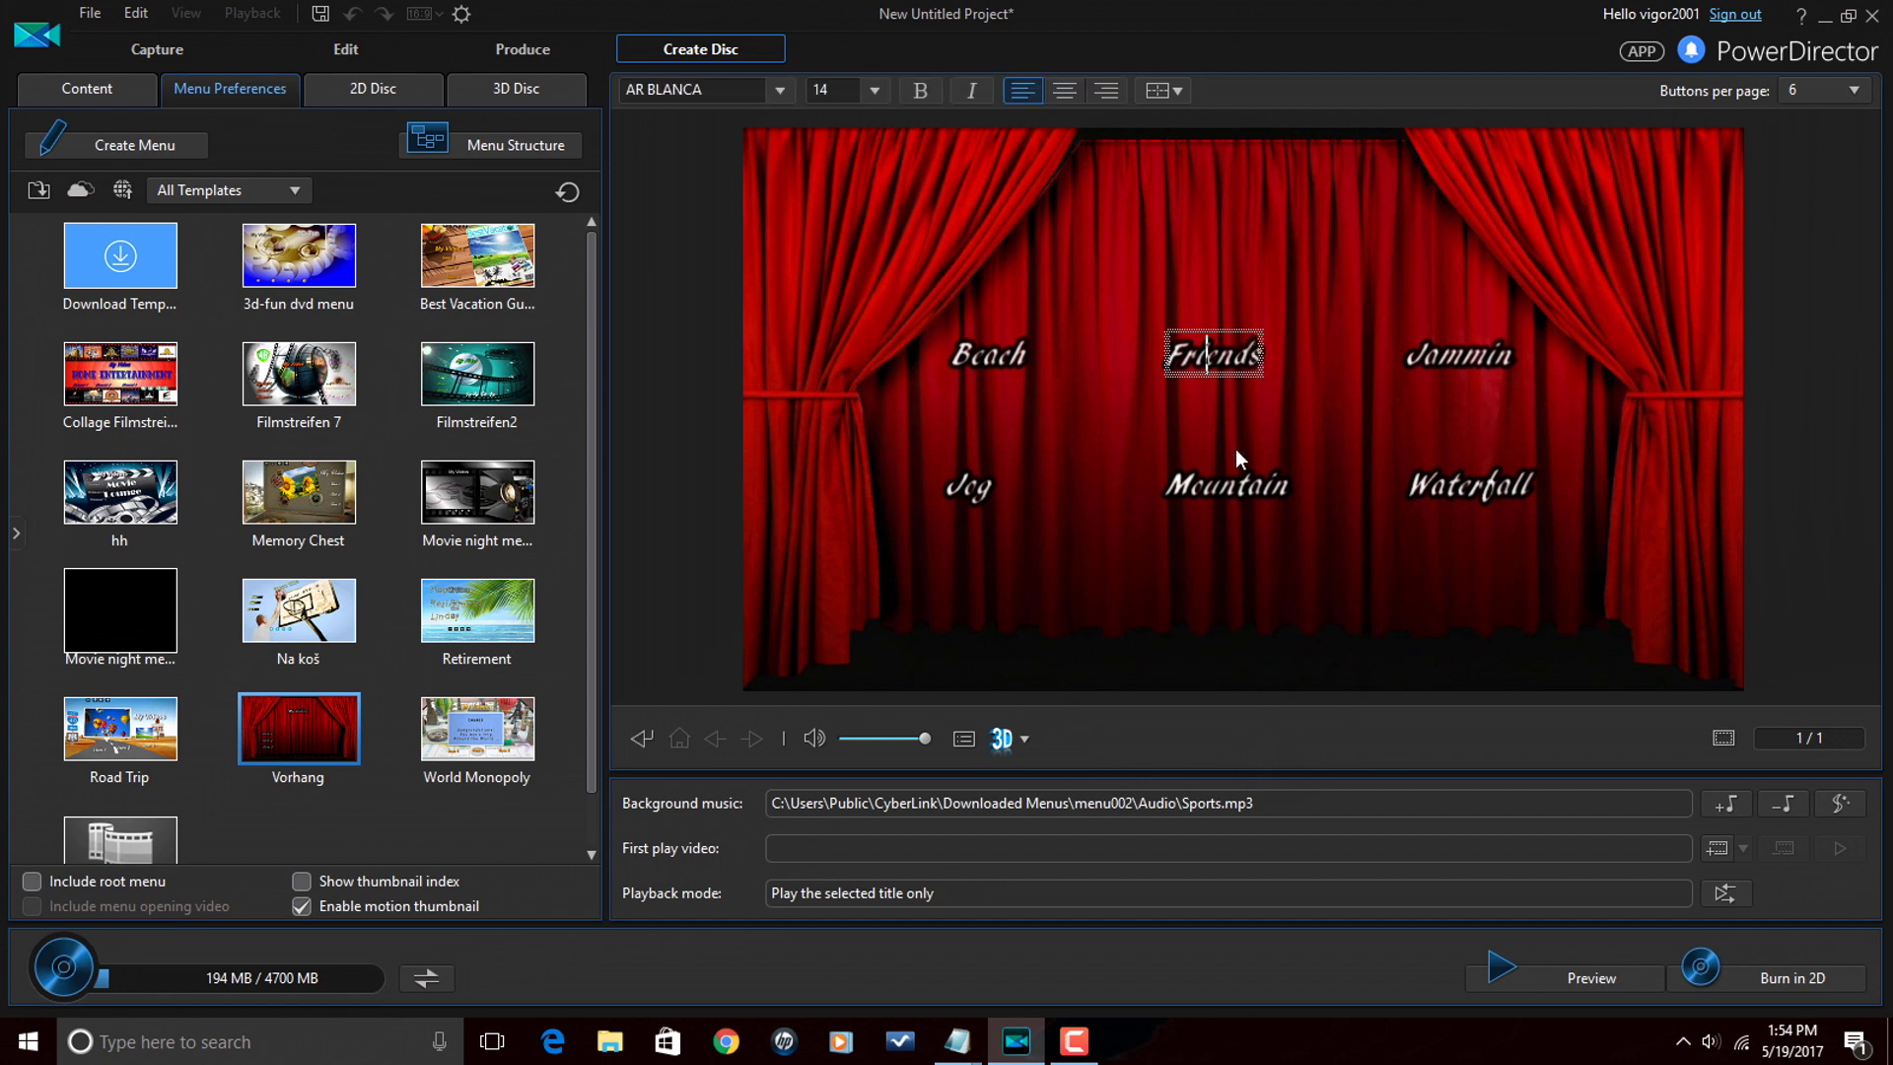
{"action": "left_click", "coordinate": [1334, 447]}
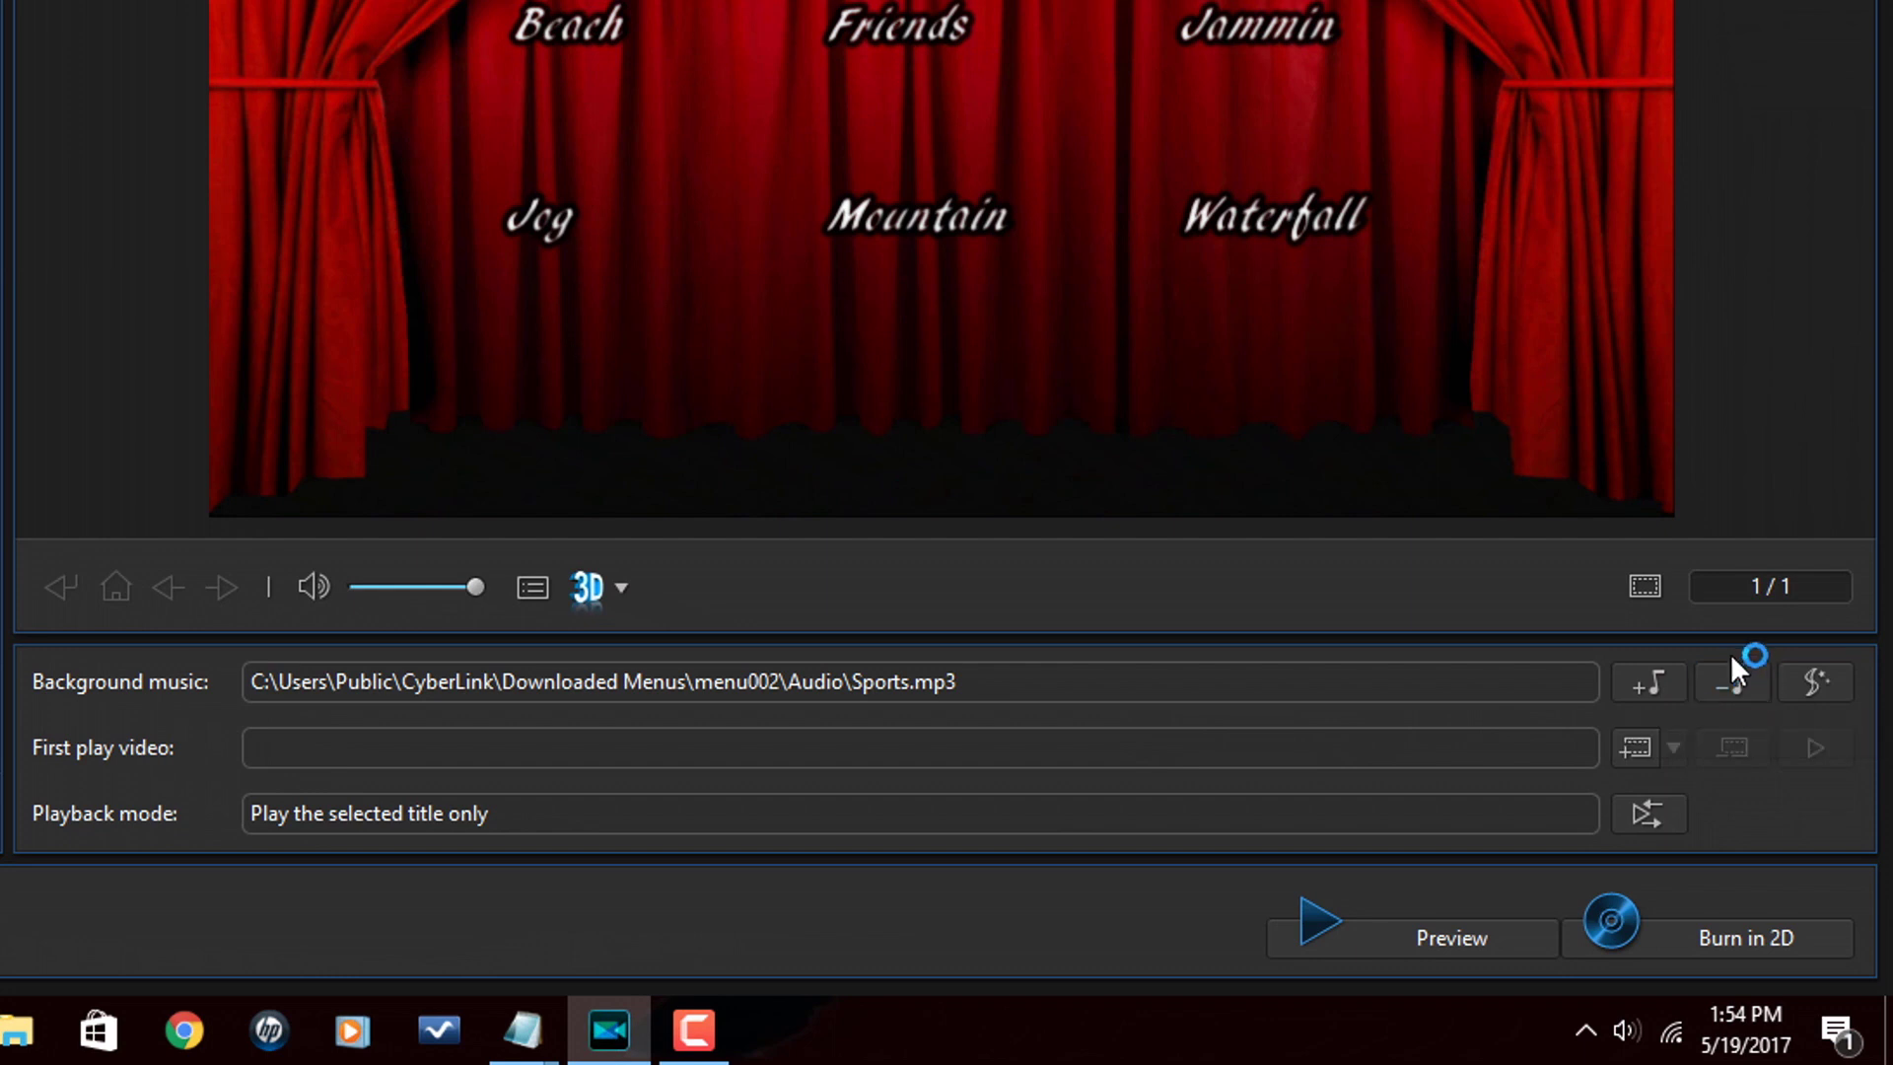
Step: Remove Sports.mp3 as the disc menu's background music
{"action": "left_click", "coordinate": [1735, 682]}
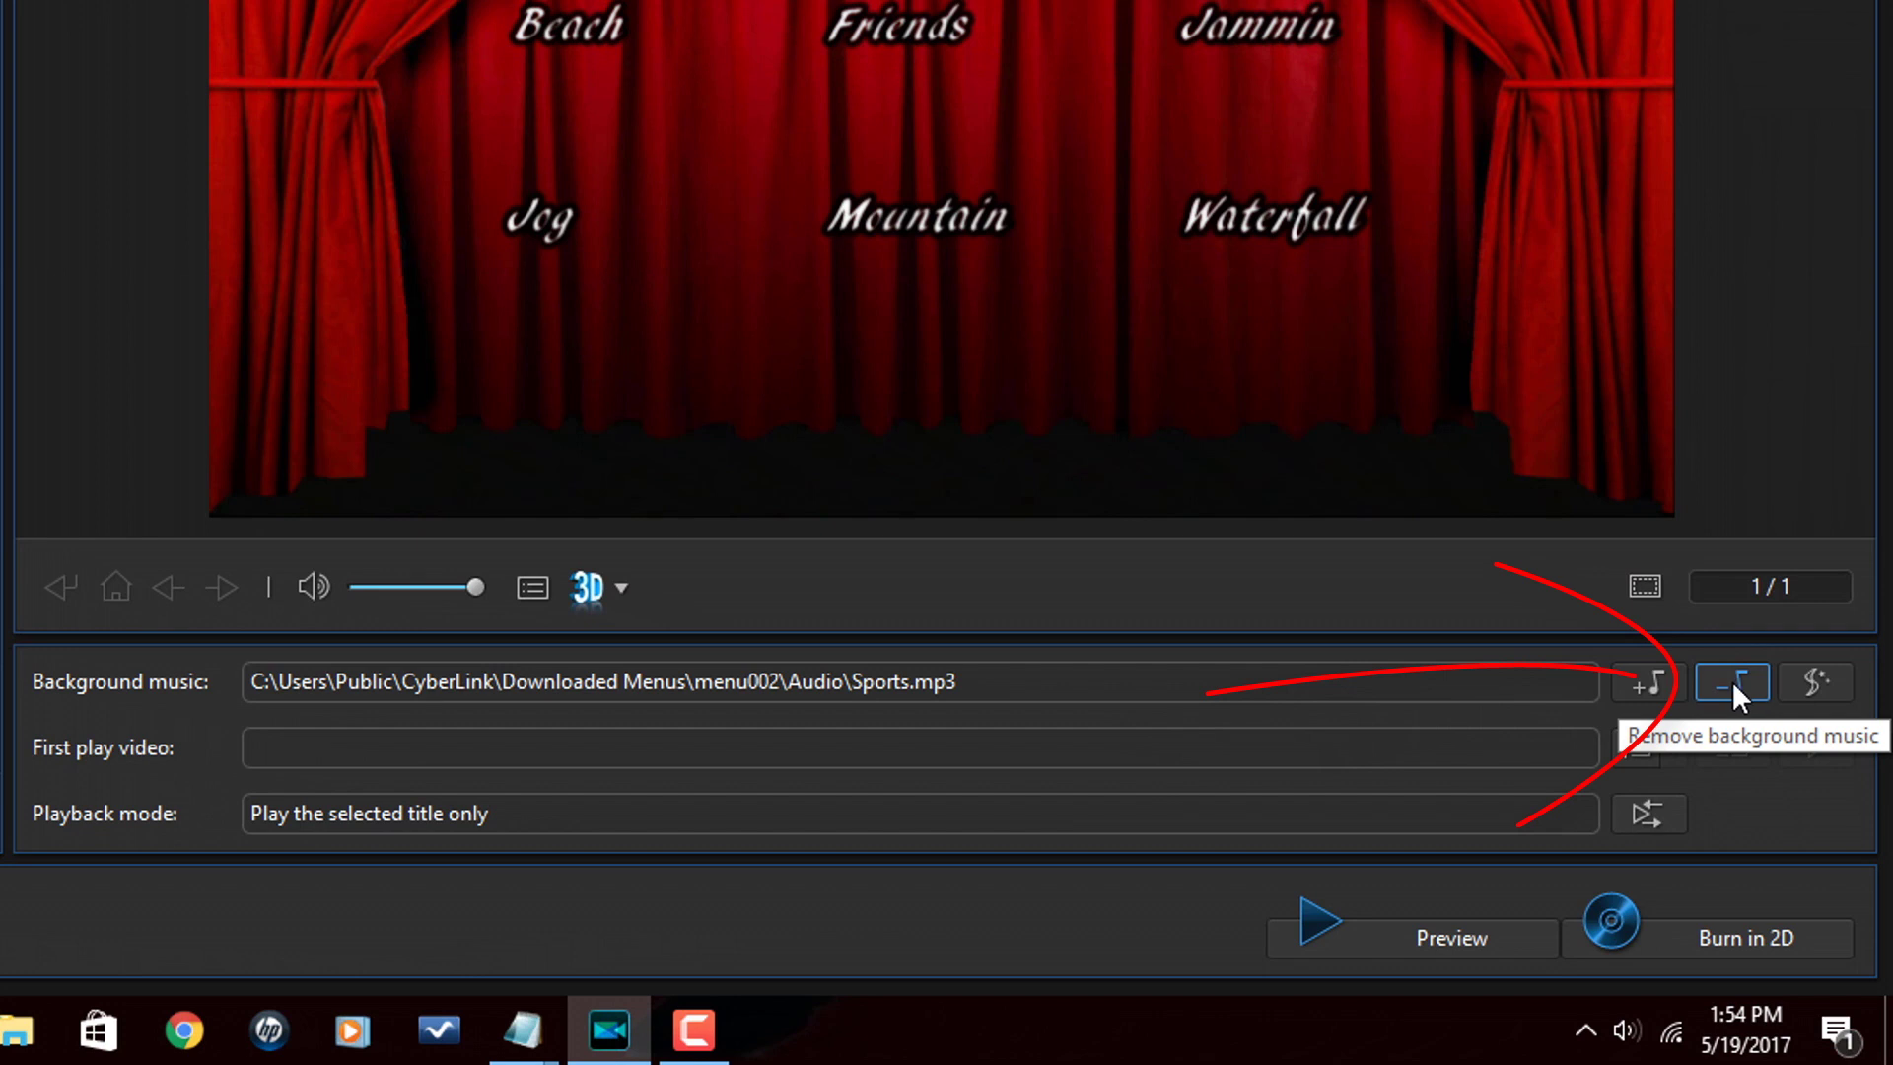
{"action": "left_click", "coordinate": [1732, 682]}
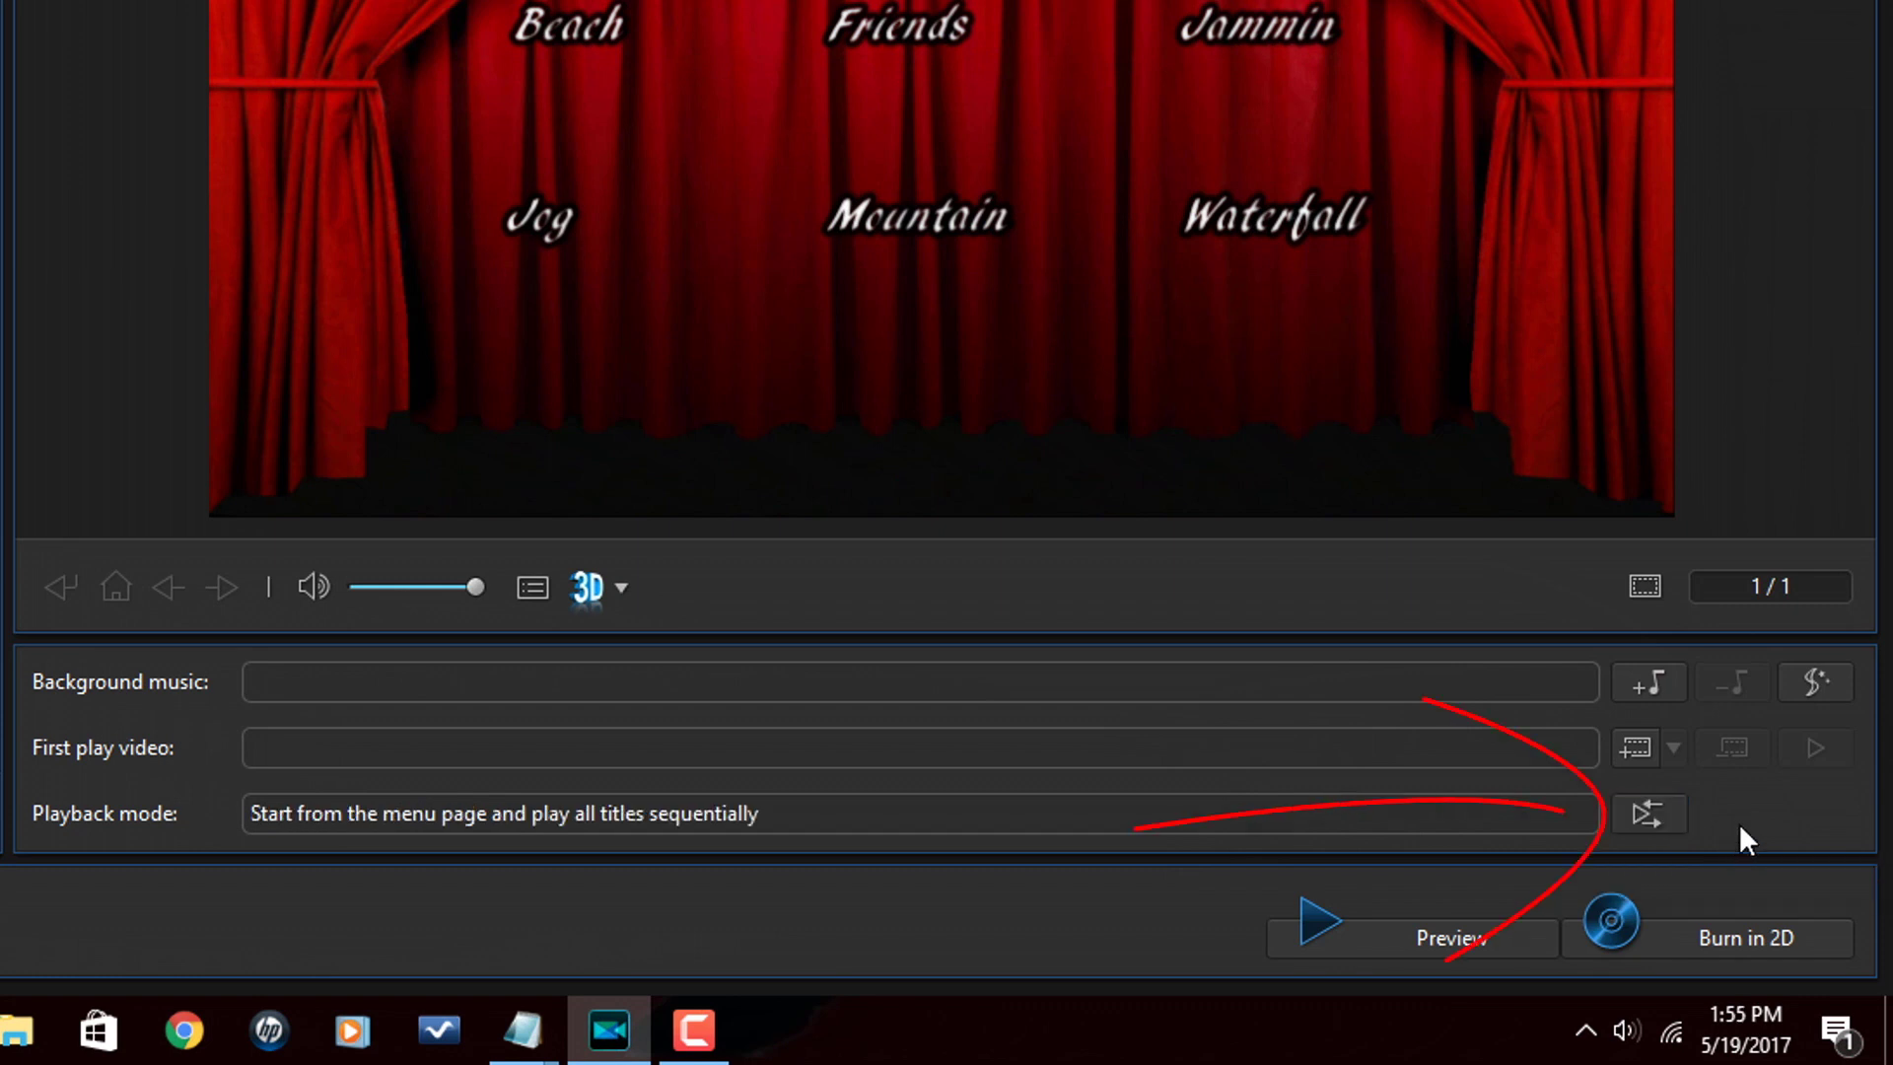
Step: Set the disc playback mode to Play the selected title only and confirm
{"action": "left_click", "coordinate": [1648, 815]}
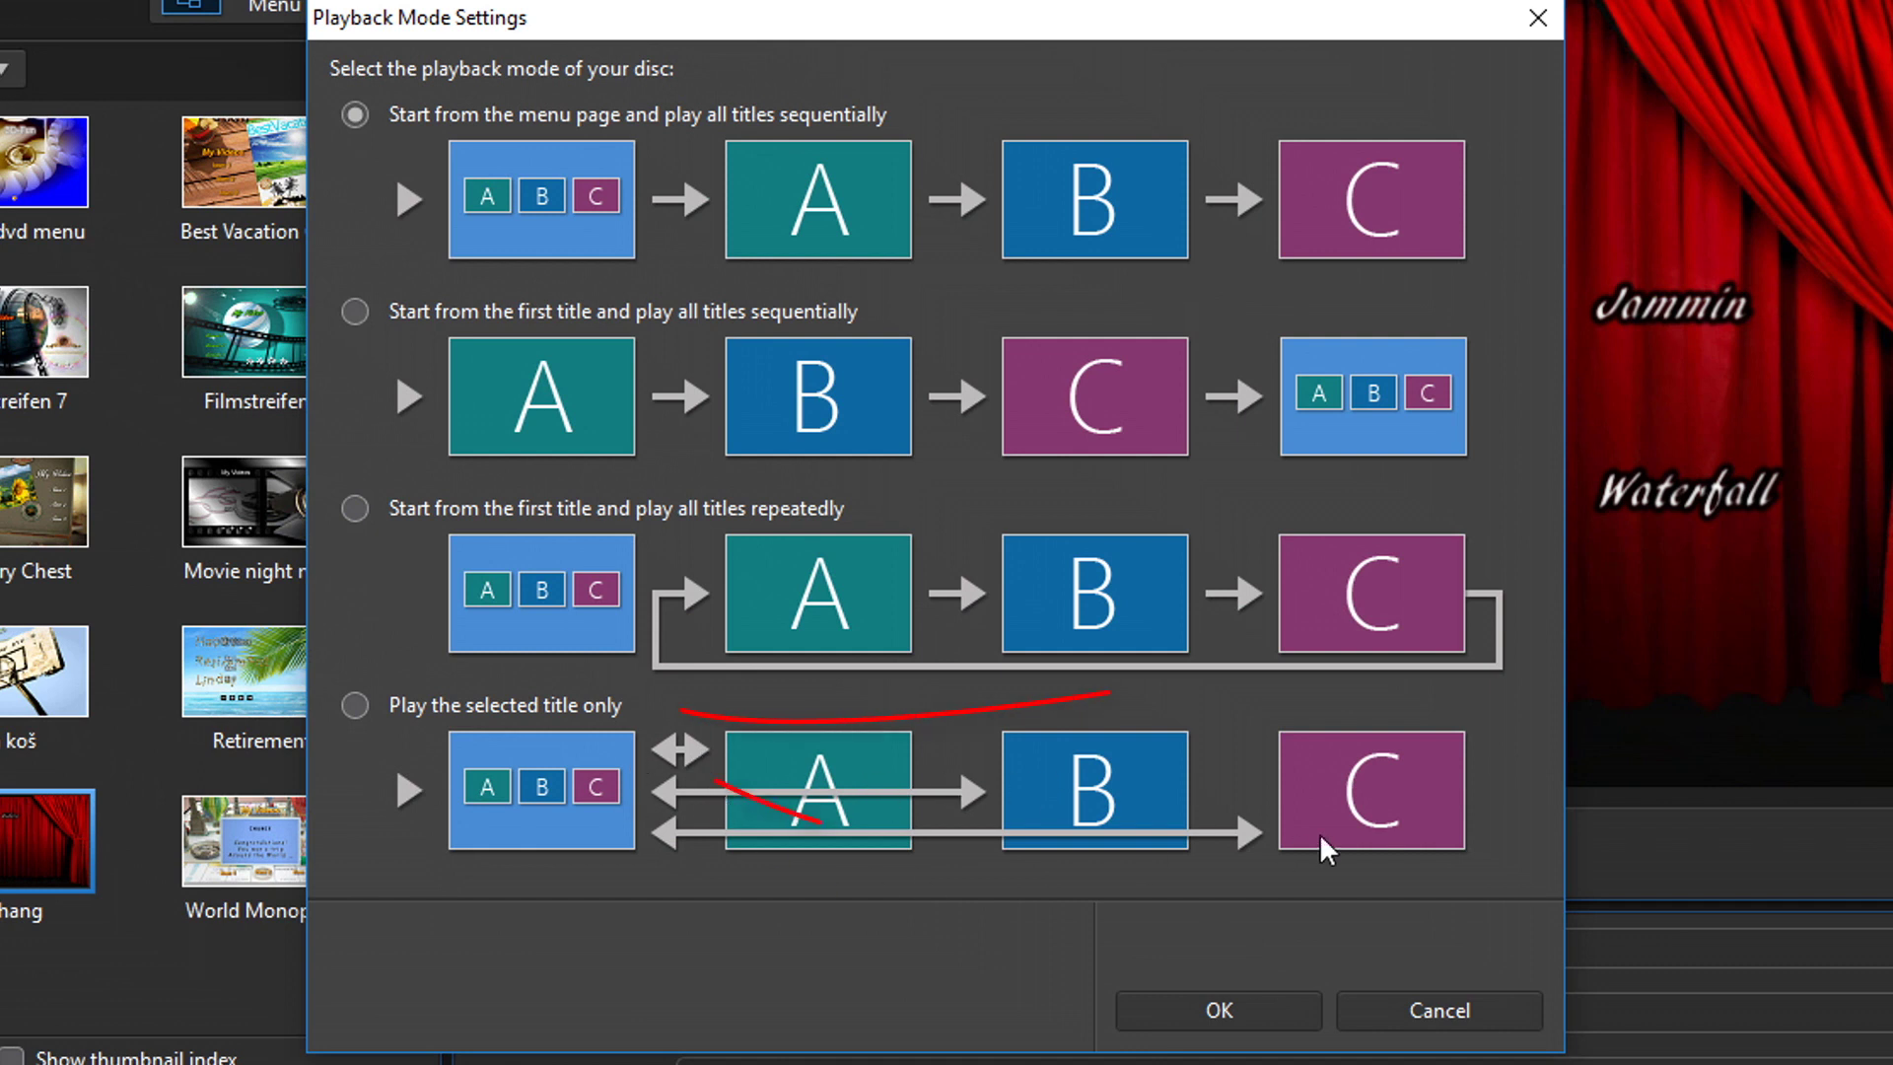
{"action": "left_click", "coordinate": [353, 700]}
{"action": "left_click", "coordinate": [1218, 1009]}
{"action": "left_click", "coordinate": [1218, 1010]}
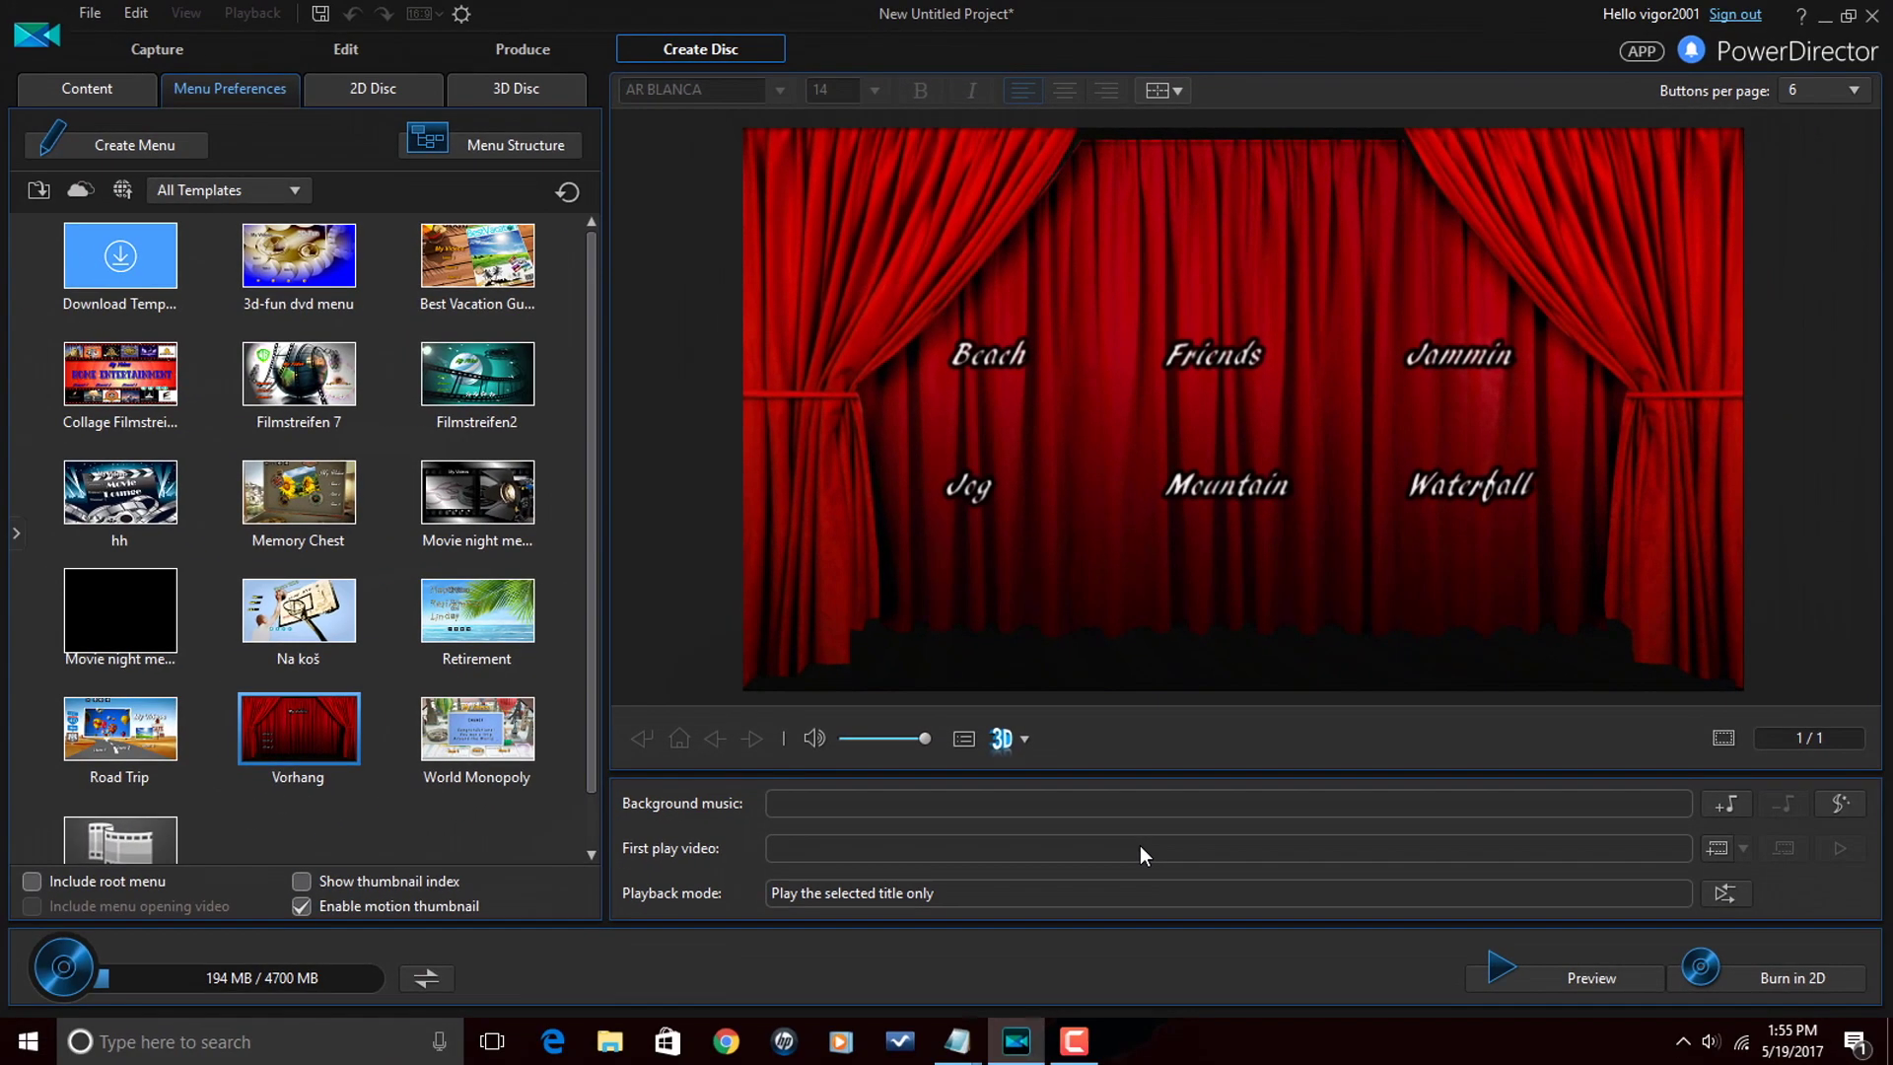
Step: Preview the curtain menu with its six title buttons and no music
{"action": "left_click", "coordinate": [1587, 973]}
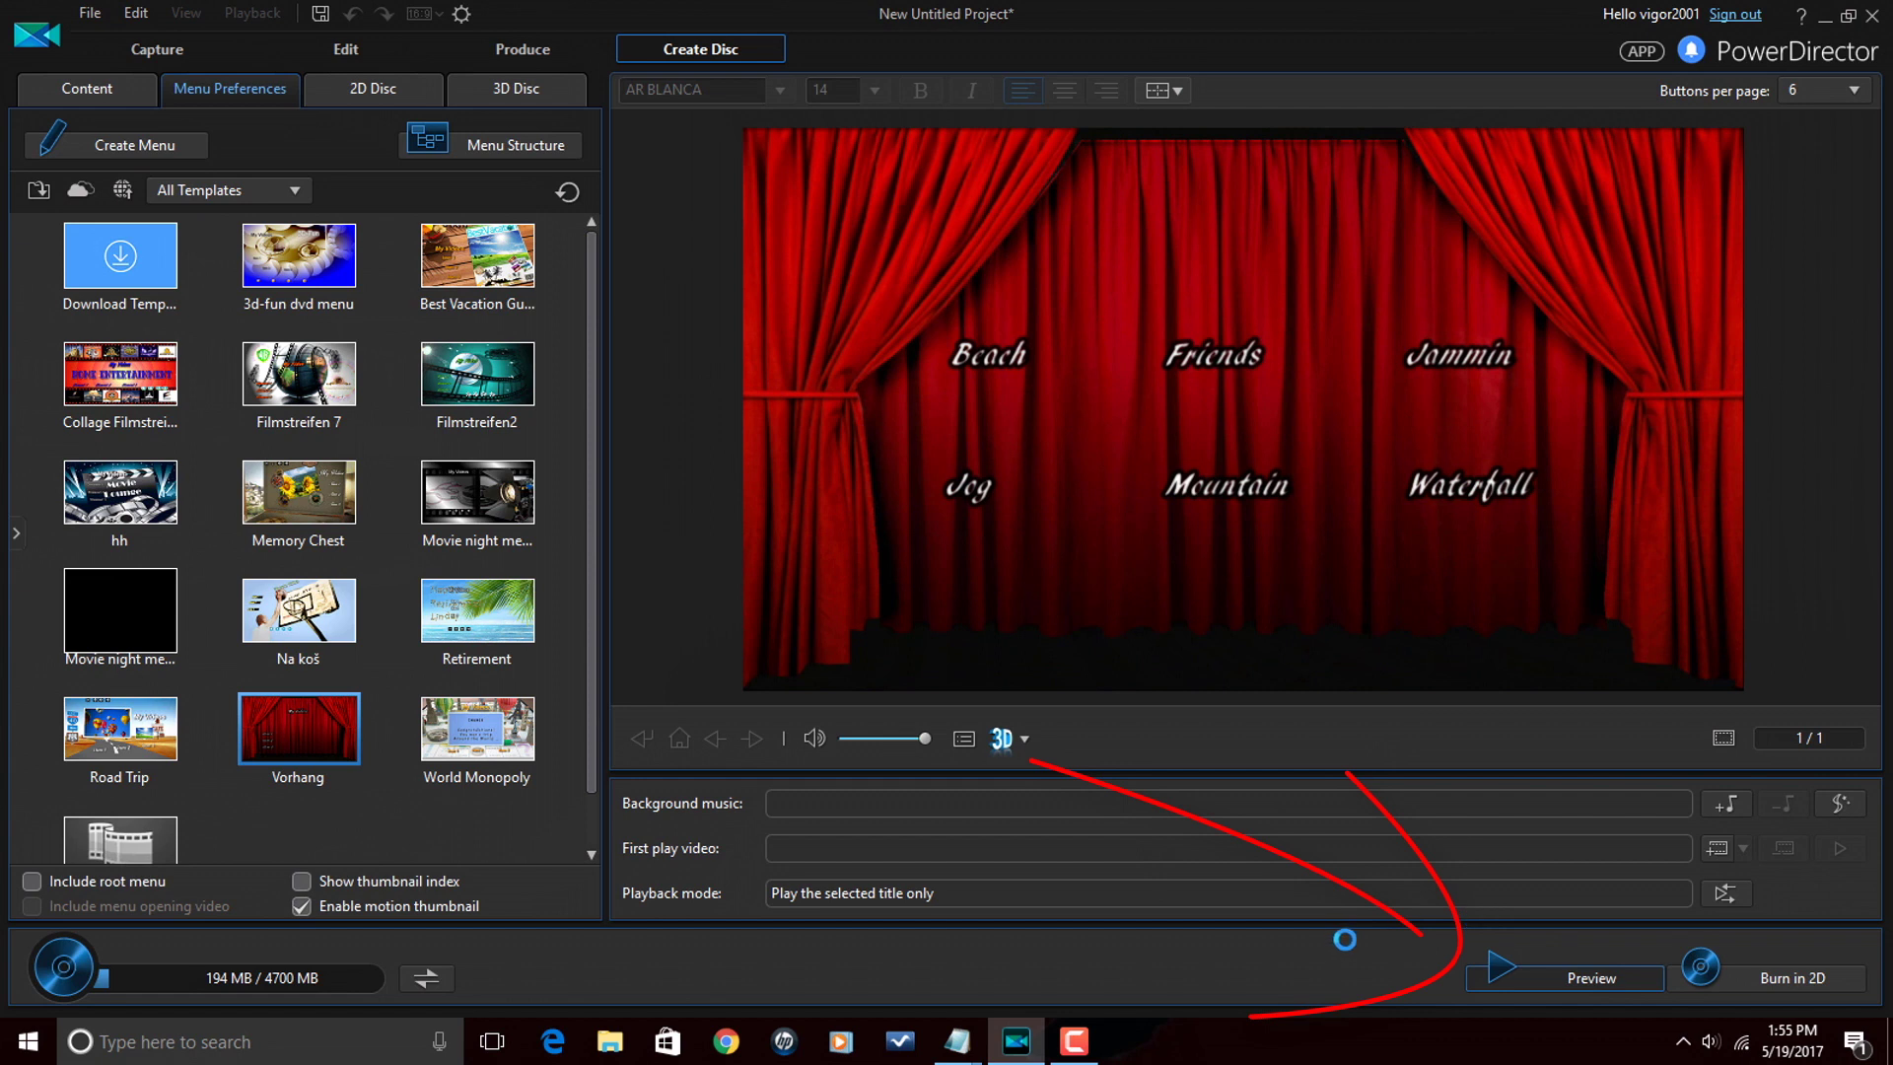